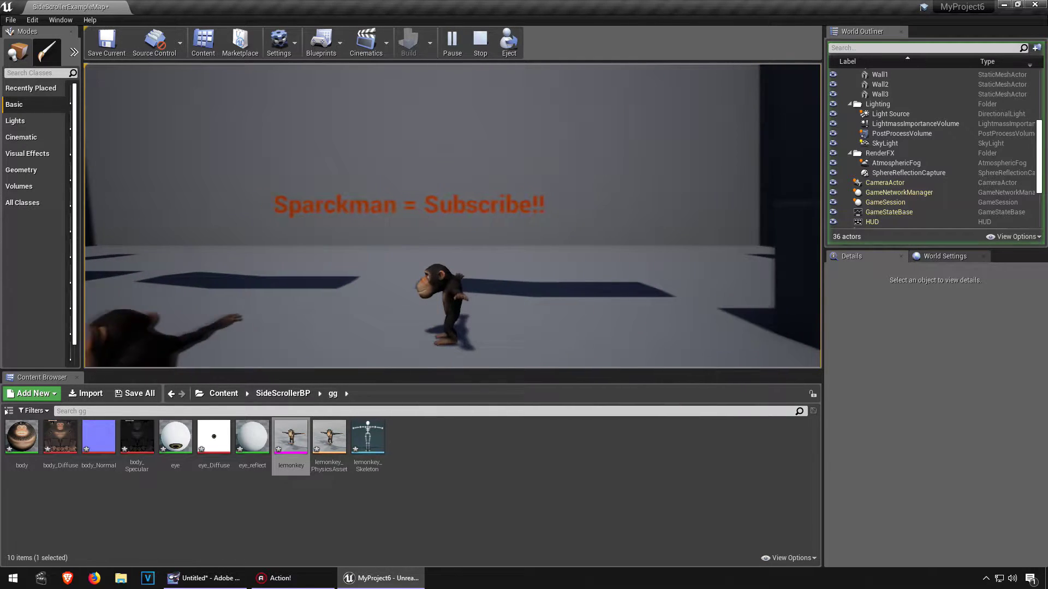
Test the monkey character's running and jumping in both directions in the running game and stop the play session.
key("d")
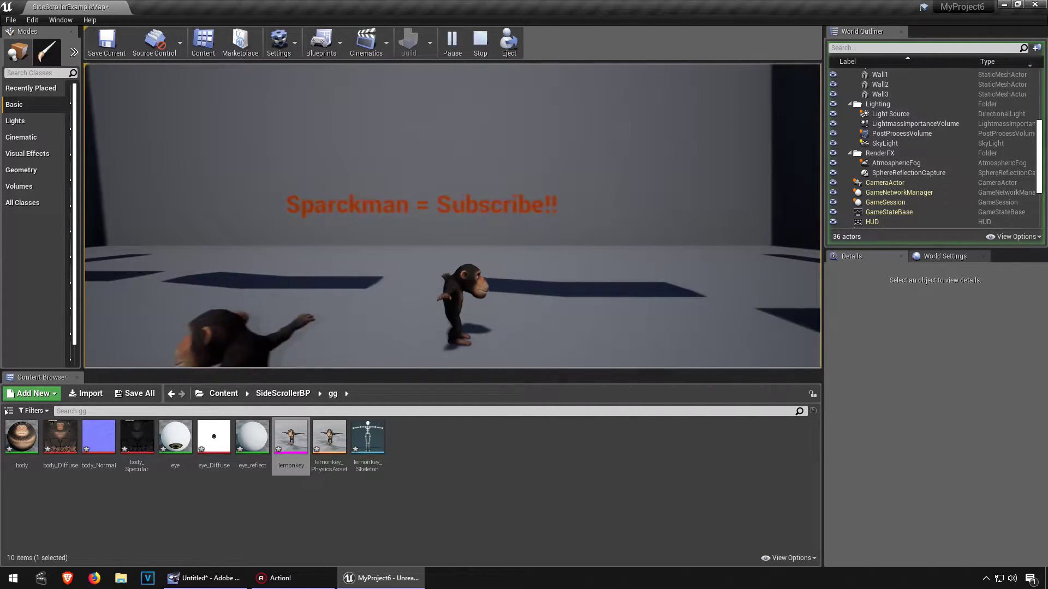
key("a")
key("space")
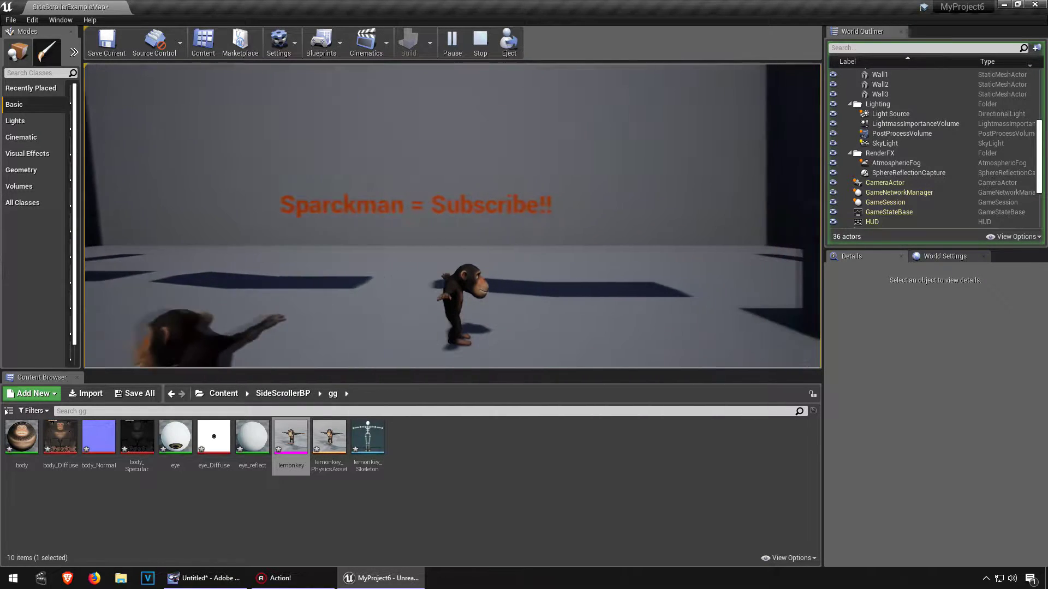
key("space")
key("a")
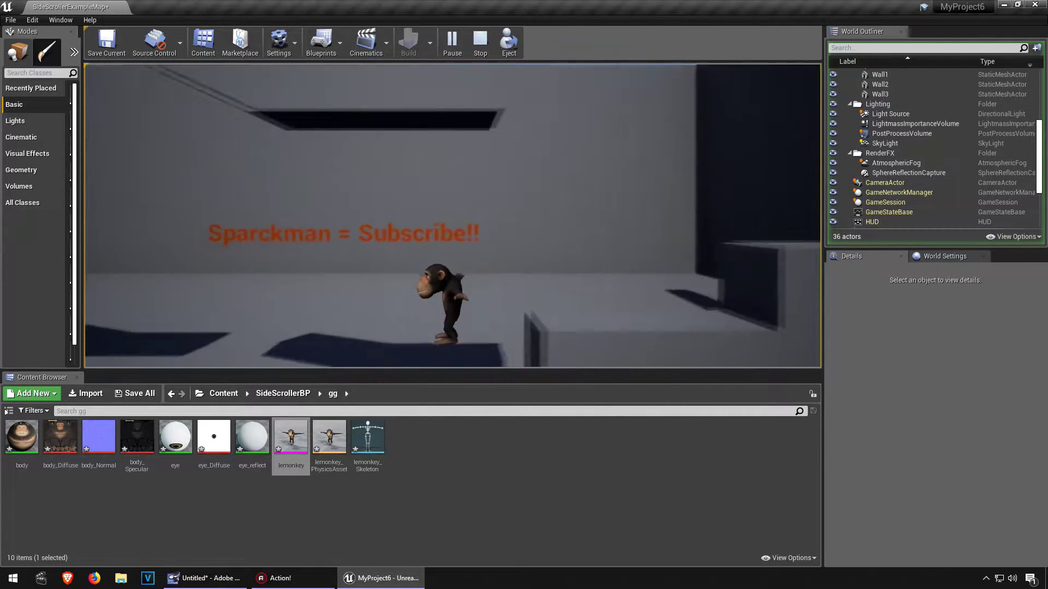
key("Escape")
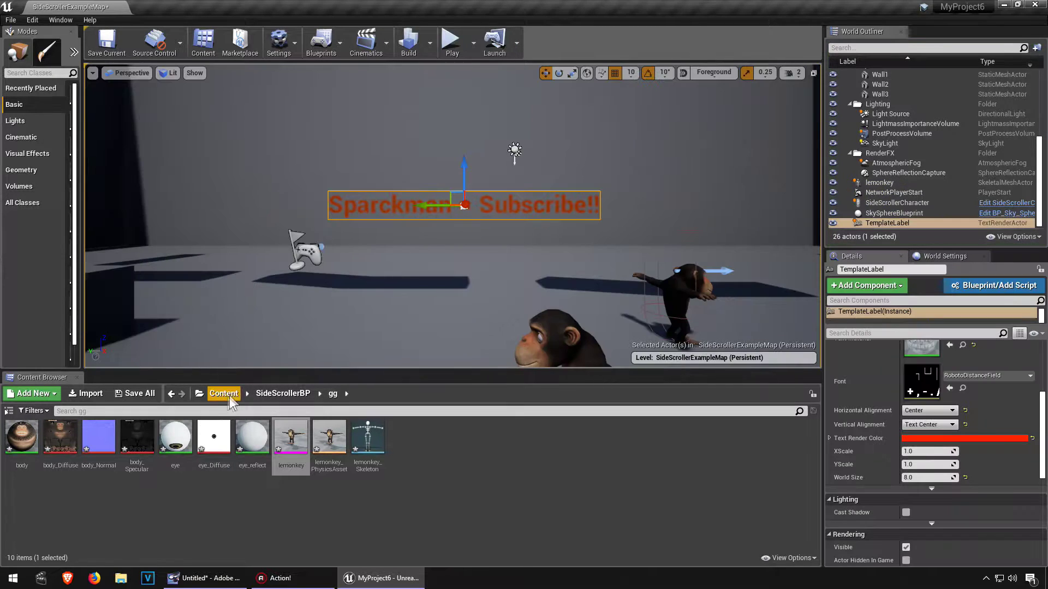
Open the UE4_Mannequin_Skeleton asset from the Mannequin character's Mesh folder.
left_click(225, 393)
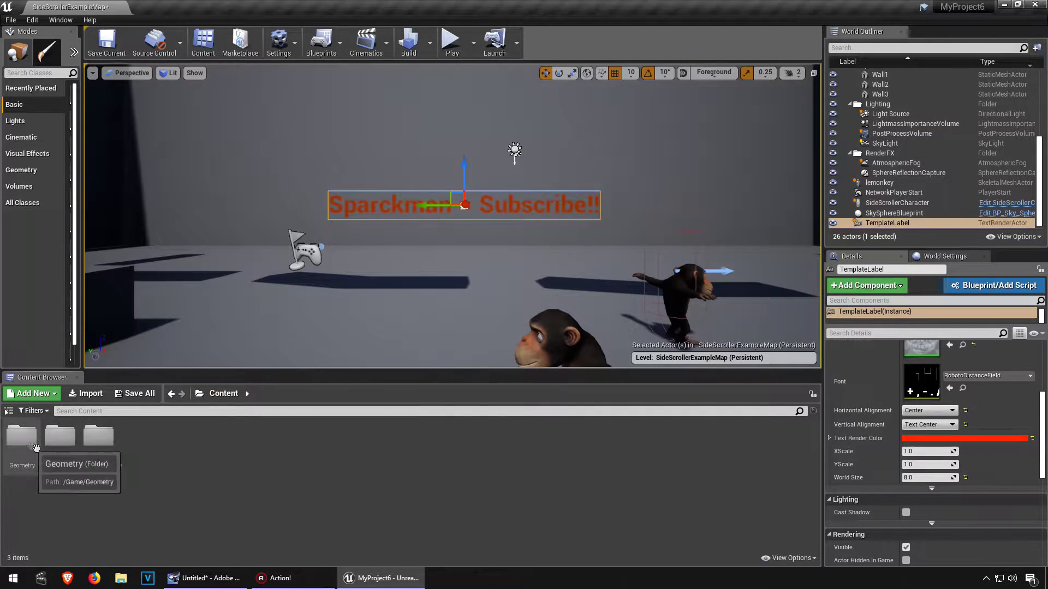
double_click(60, 439)
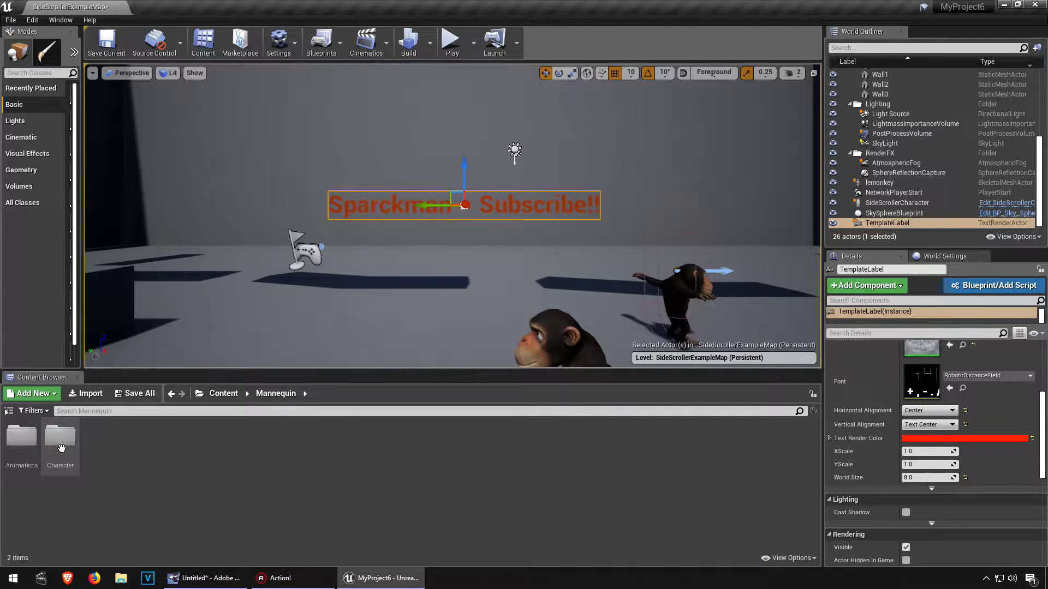
double_click(21, 440)
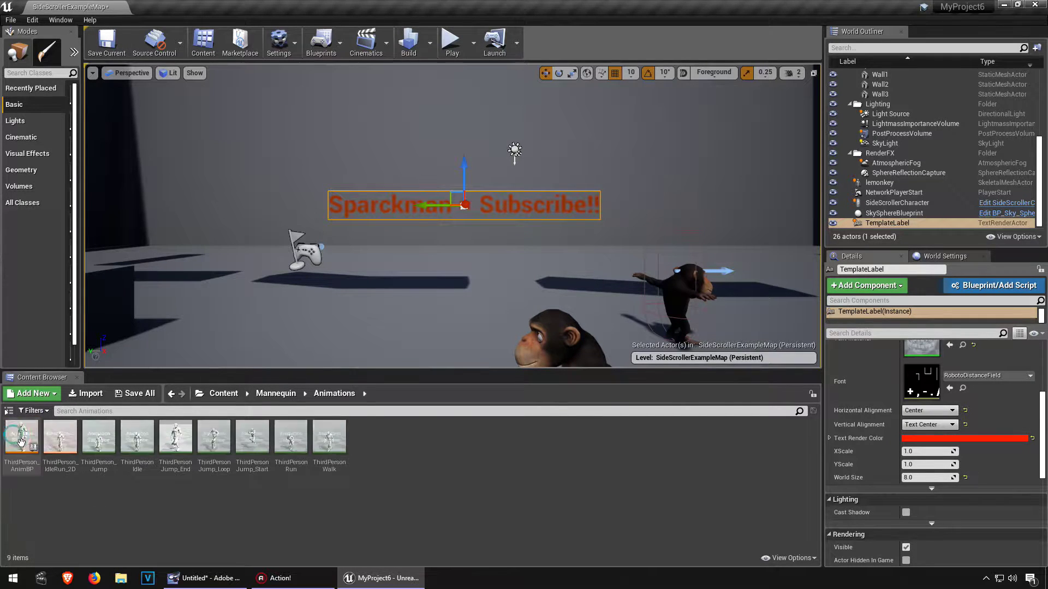
right_click(329, 436)
left_click(395, 160)
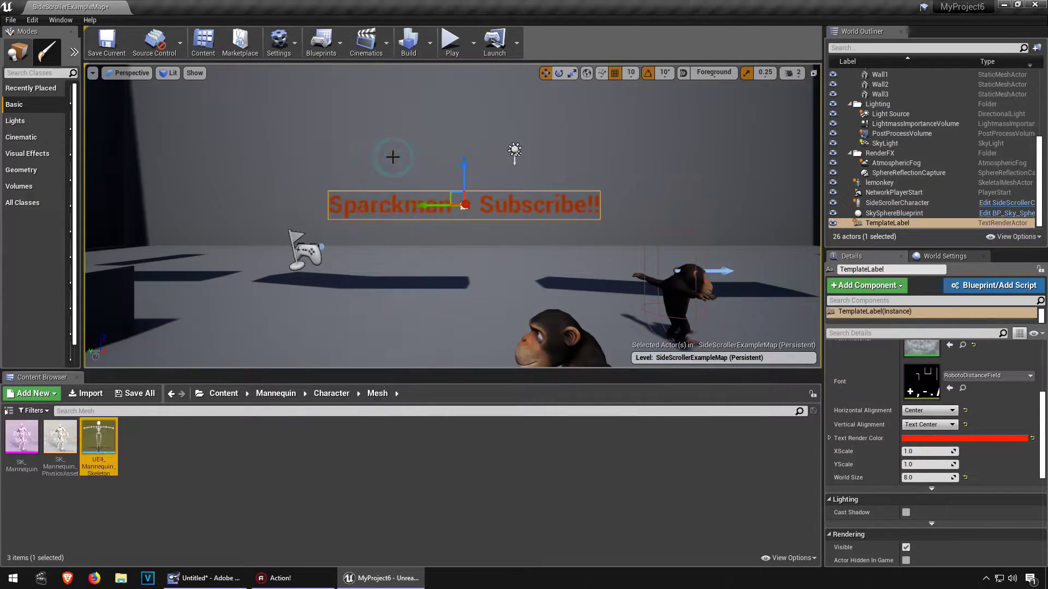
double_click(112, 448)
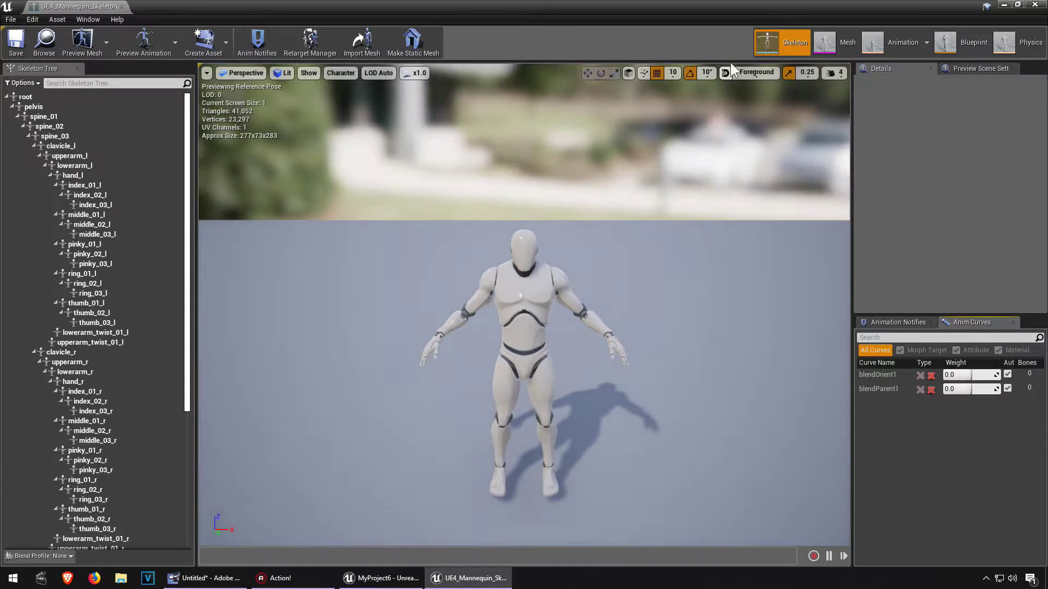
Open the Retarget Manager for the mannequin skeleton and assign the Humanoid rig.
left_click(306, 46)
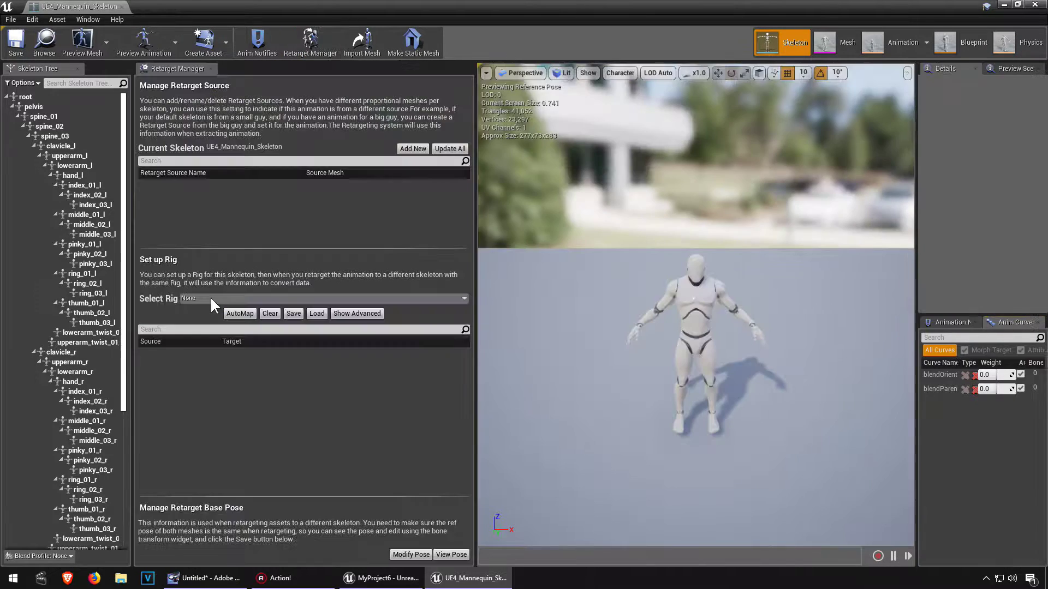
left_click(210, 297)
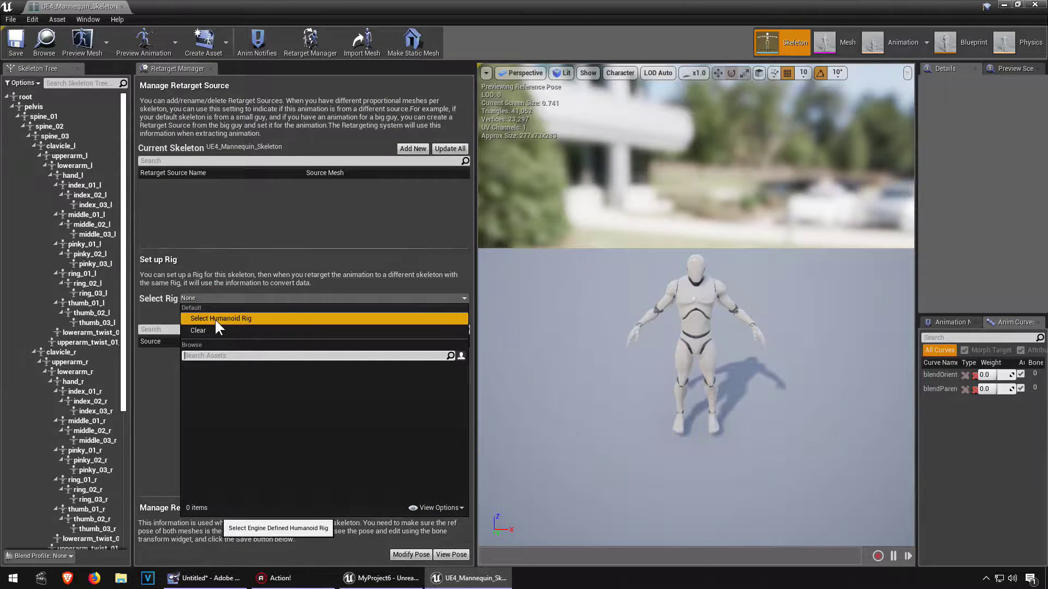
left_click(230, 318)
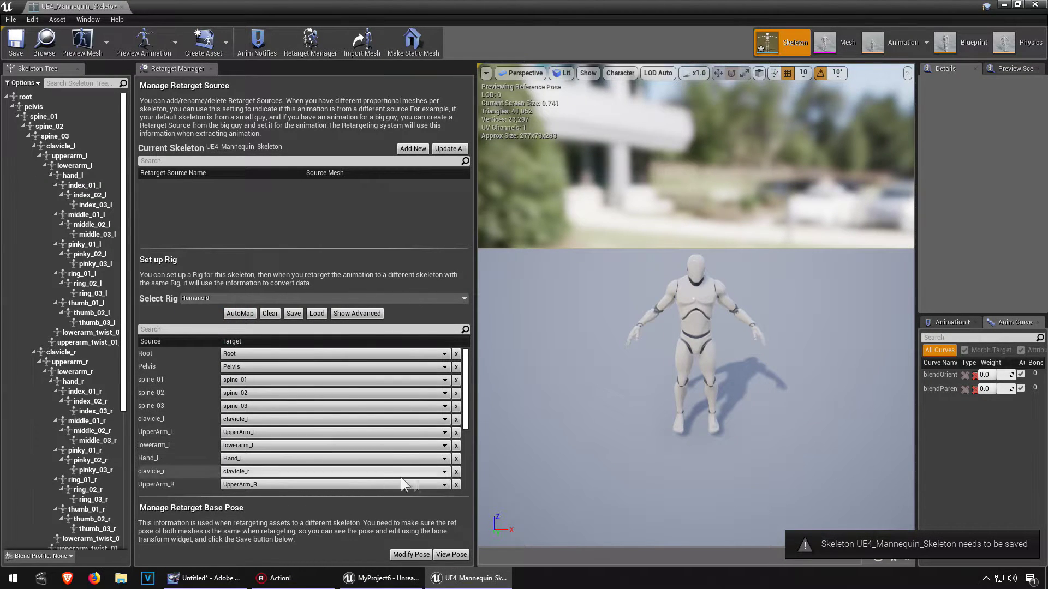
scroll(386, 477, "down", 5)
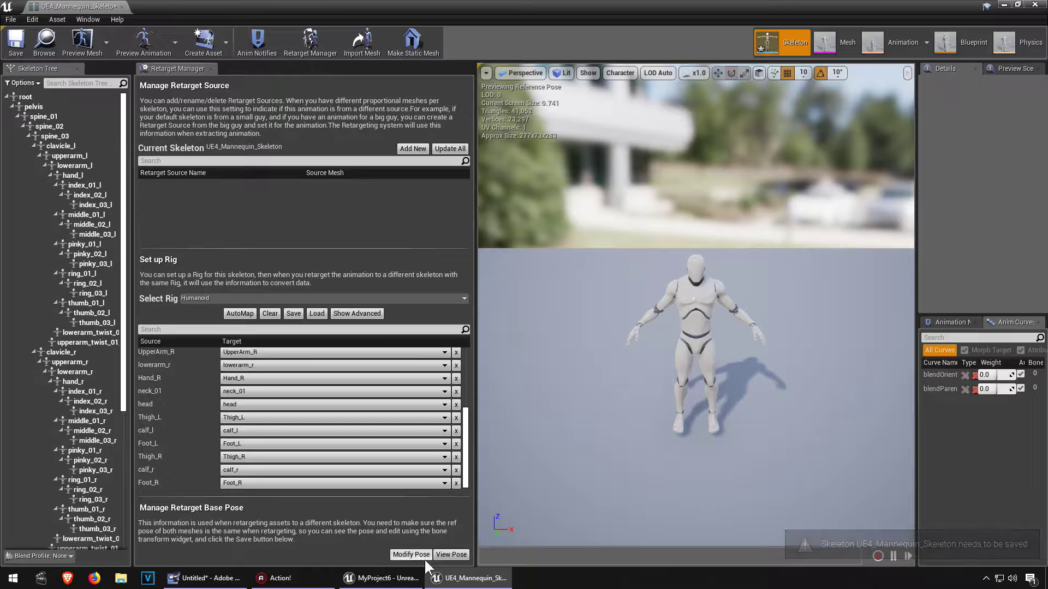
Rotate the mannequin's upperarm_r and upperarm_l bones upward toward a T-pose, turning the left one 30 degrees.
left_click(666, 302)
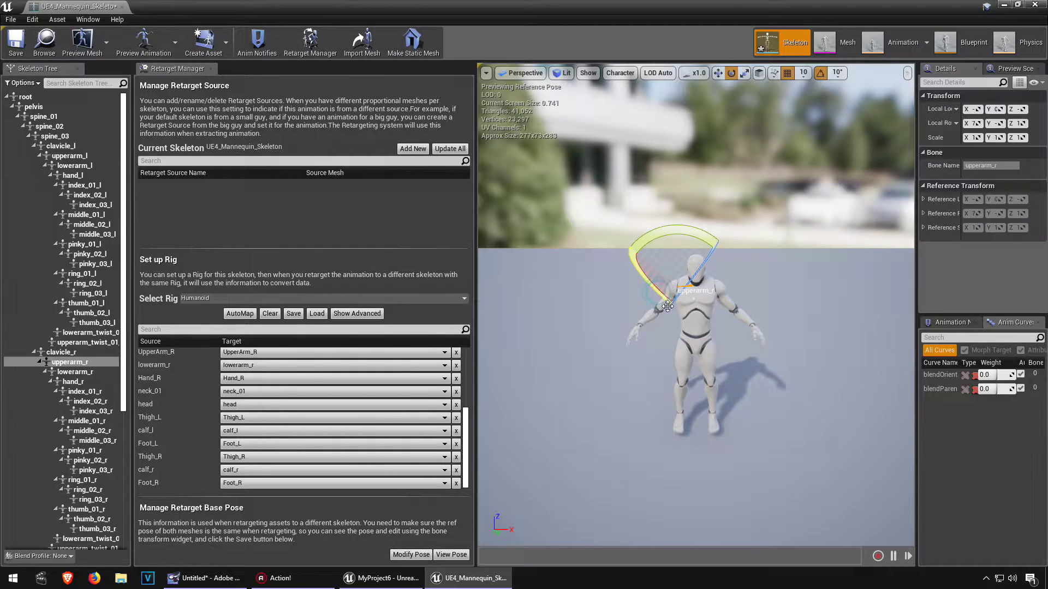
left_click_drag(652, 237, 679, 232)
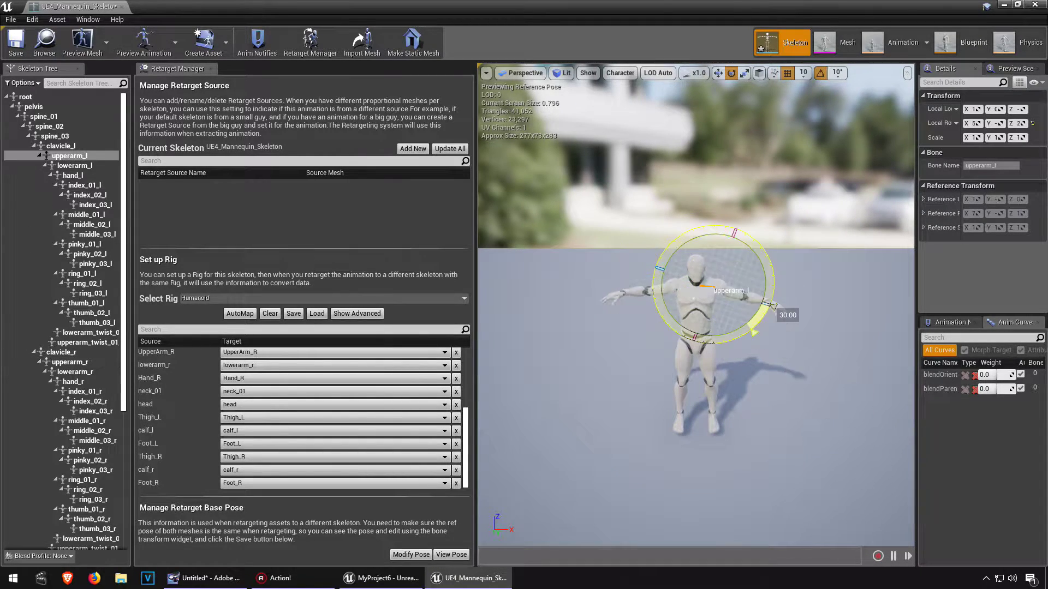
left_click_drag(712, 231, 727, 241)
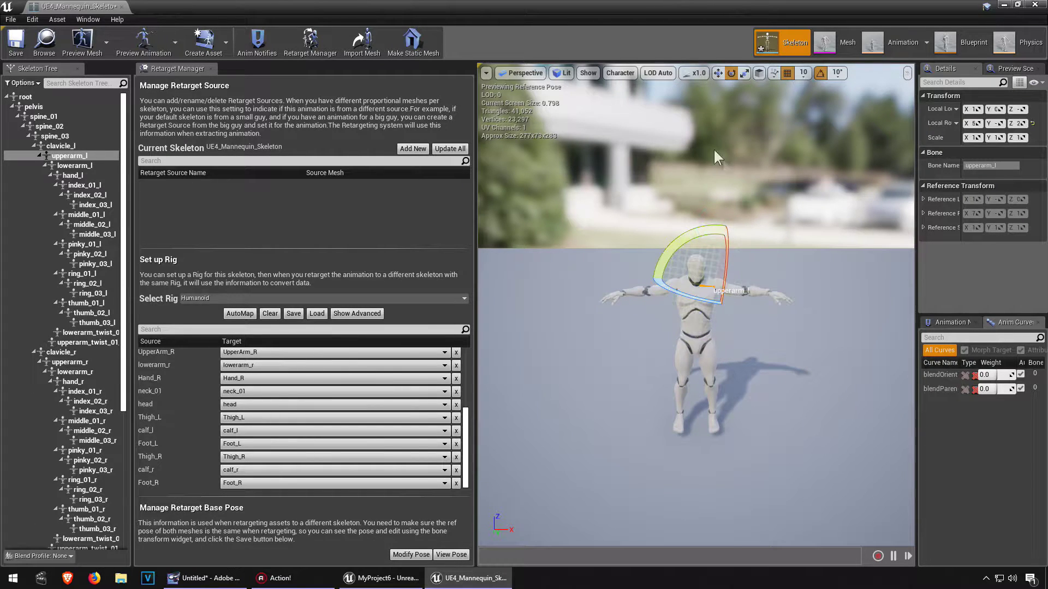
Lower the camera speed to 2 and straighten the mannequin's lowerarm_l and lowerarm_r bones in line with the upper arms.
right_click_drag(717, 155, 707, 170)
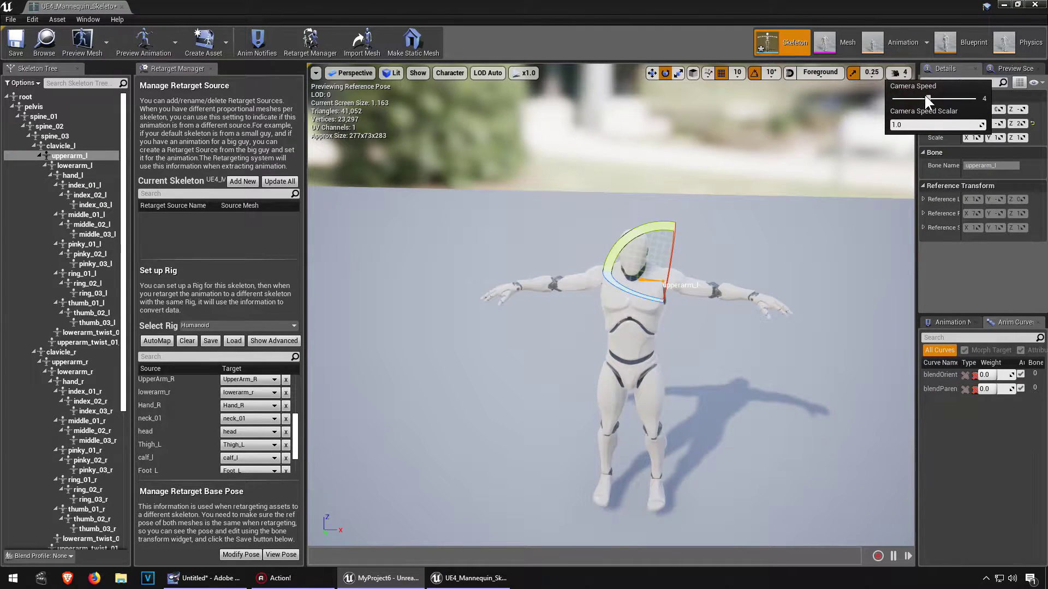
left_click_drag(928, 99, 920, 98)
left_click_drag(636, 322, 675, 188)
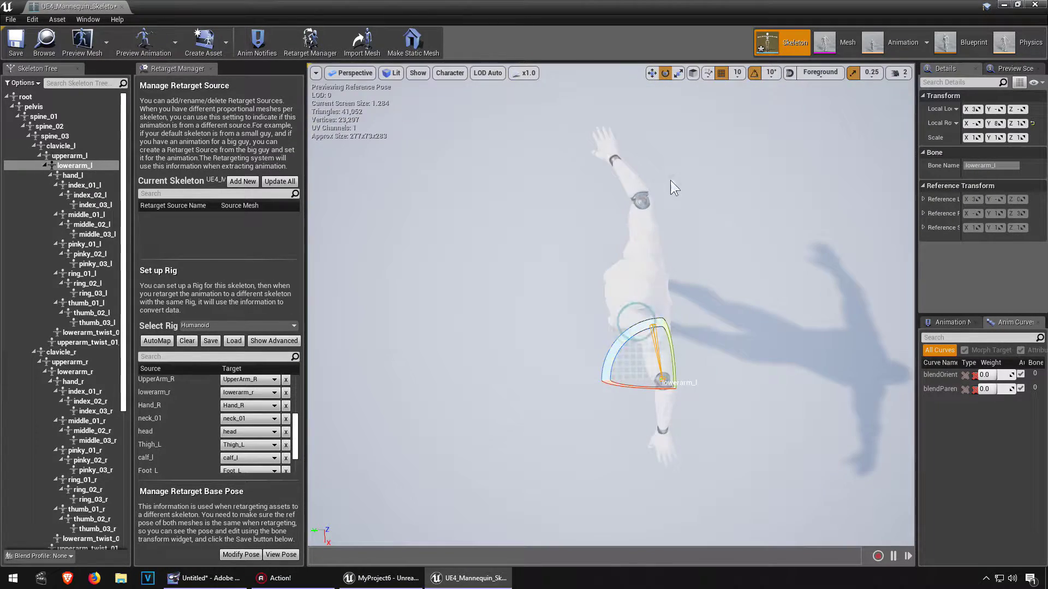
left_click(626, 177)
left_click_drag(621, 253, 638, 325)
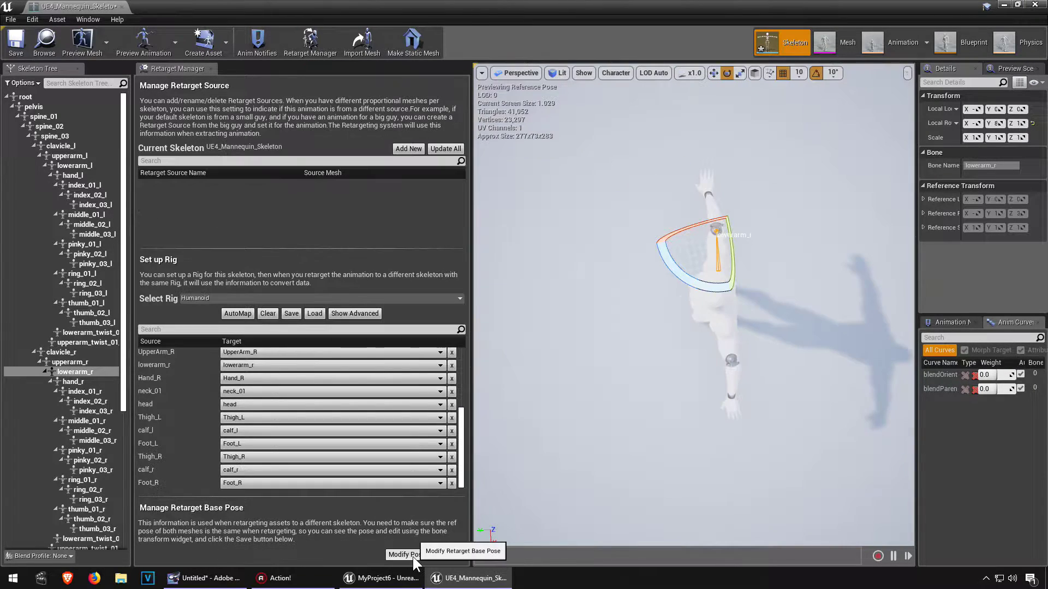
Store the mannequin's current pose as the retarget base pose and check it by toggling the pose view.
left_click(413, 554)
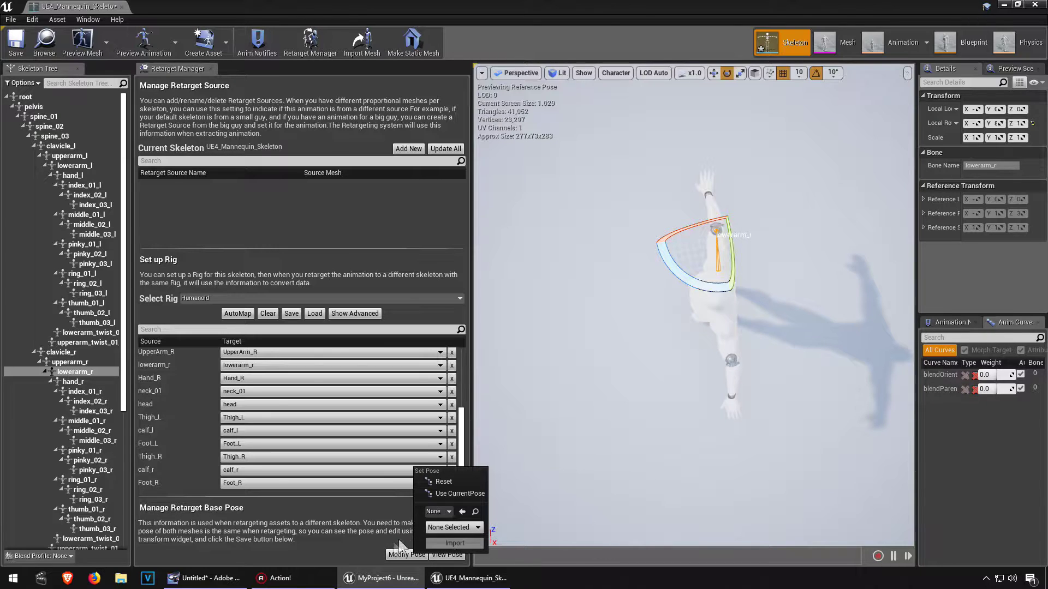
left_click(443, 492)
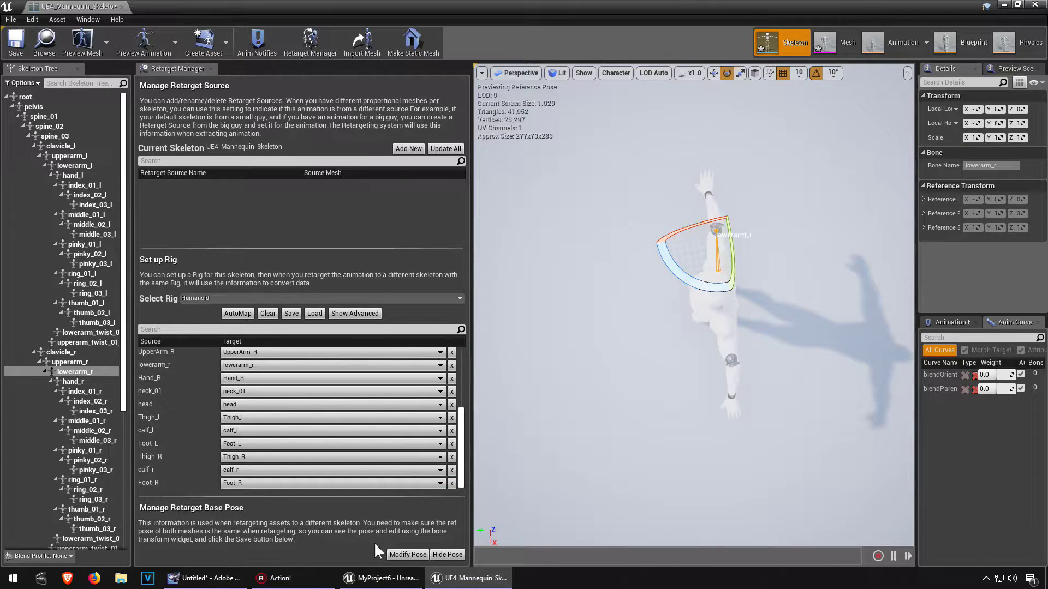
left_click(443, 554)
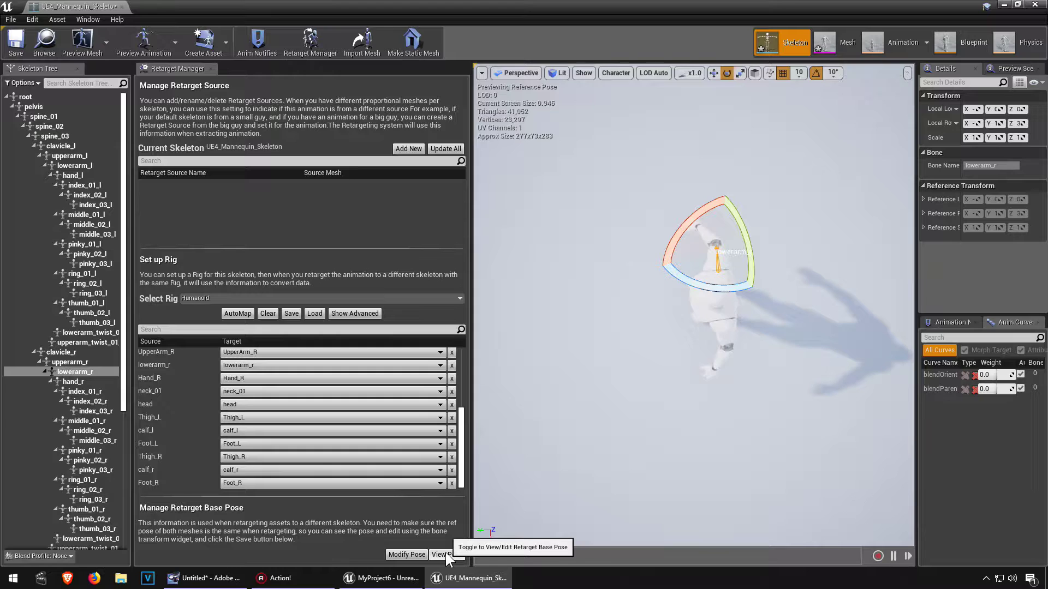
left_click(445, 552)
right_click_drag(568, 453, 573, 295)
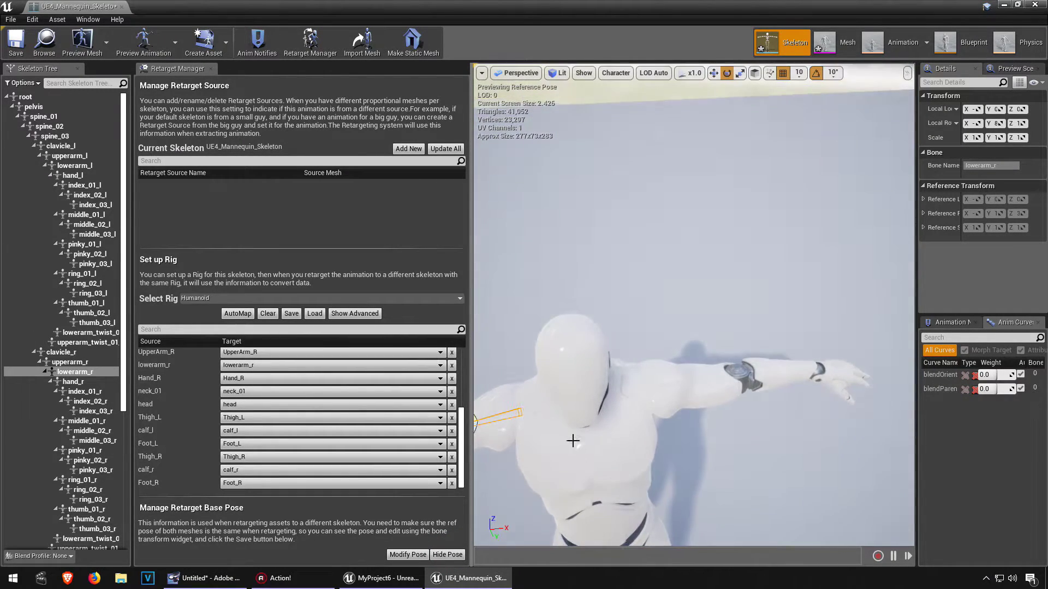
Close the mannequin skeleton, open lemonkey_Skeleton from the gg folder and assign it the Humanoid rig in the Retarget Manager.
left_click(1039, 7)
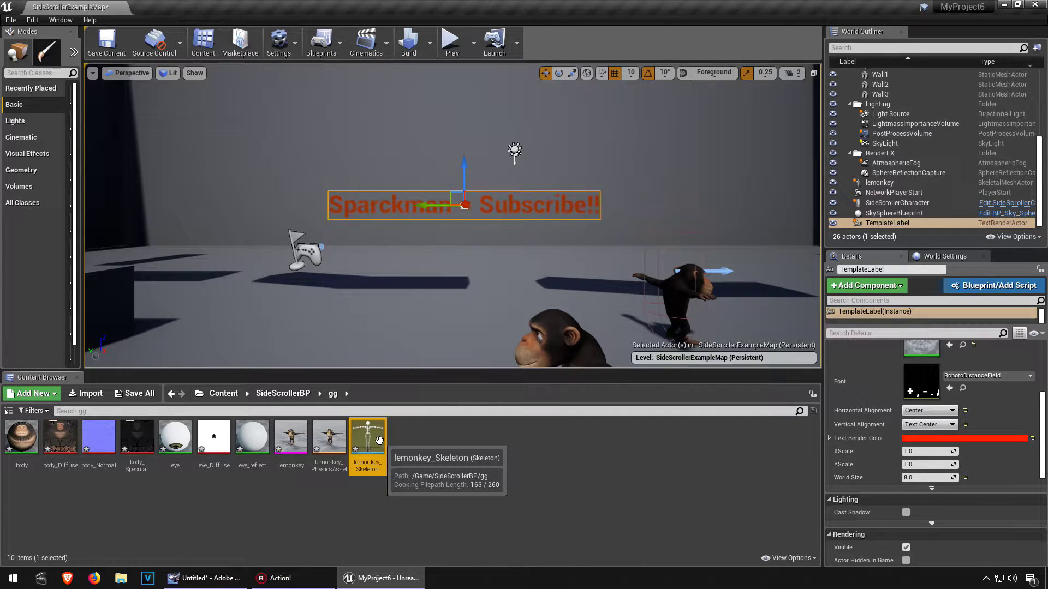
double_click(379, 440)
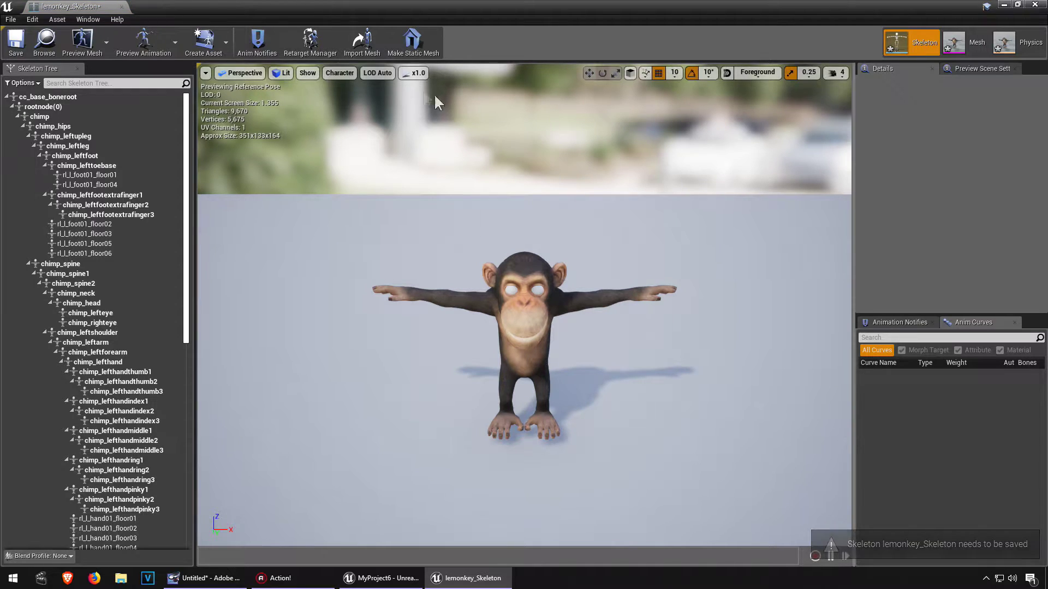
left_click(313, 50)
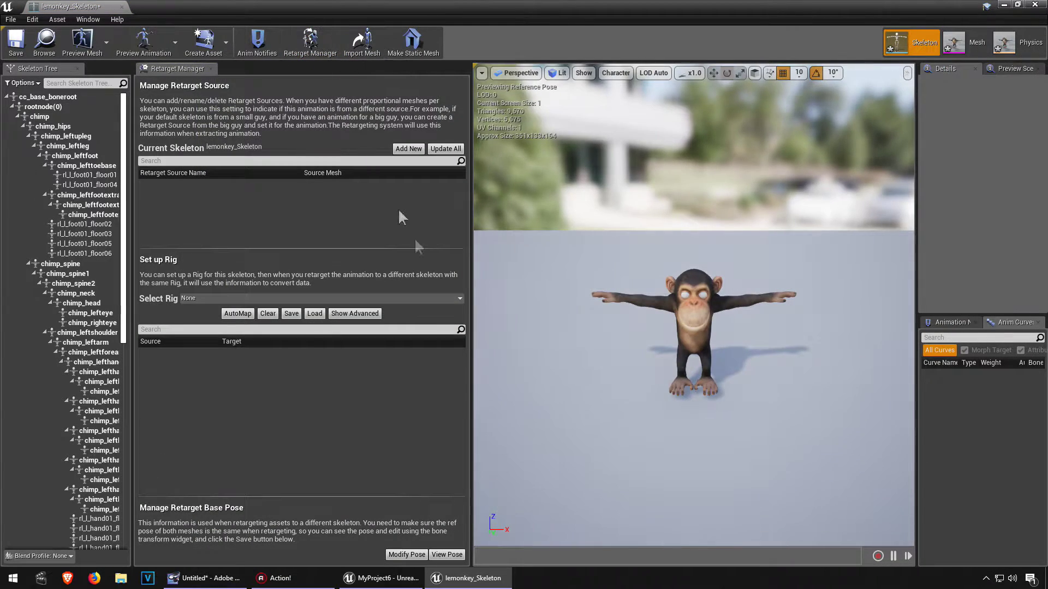
left_click(192, 297)
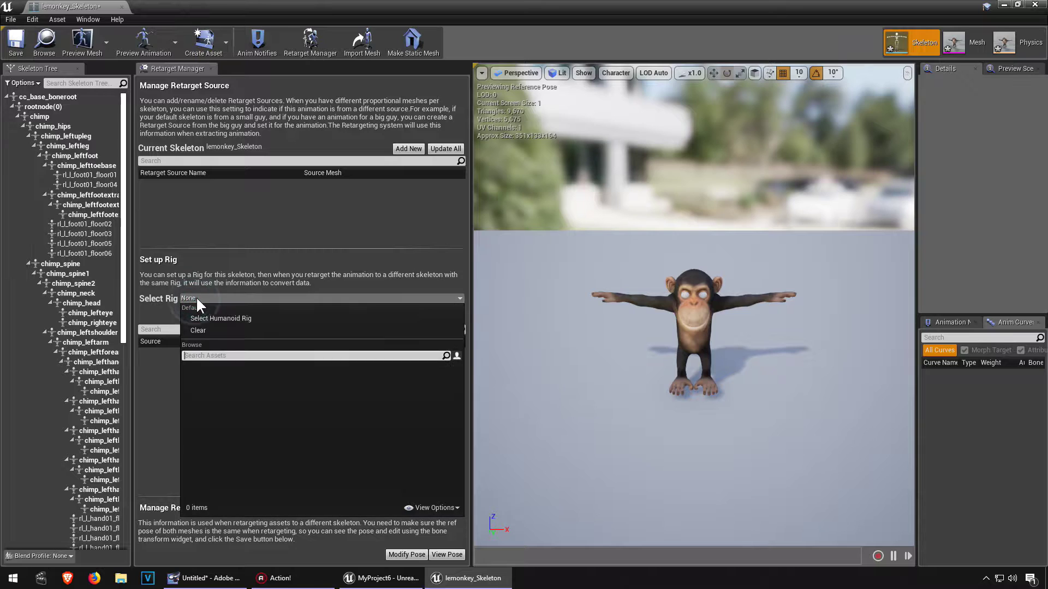
left_click(224, 319)
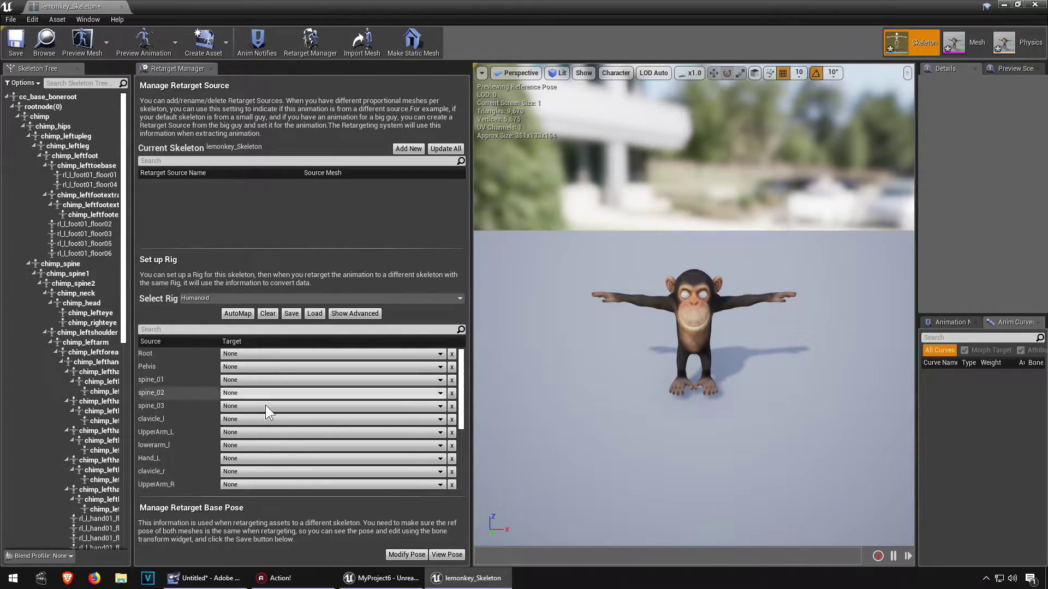
scroll(265, 420, "down", 3)
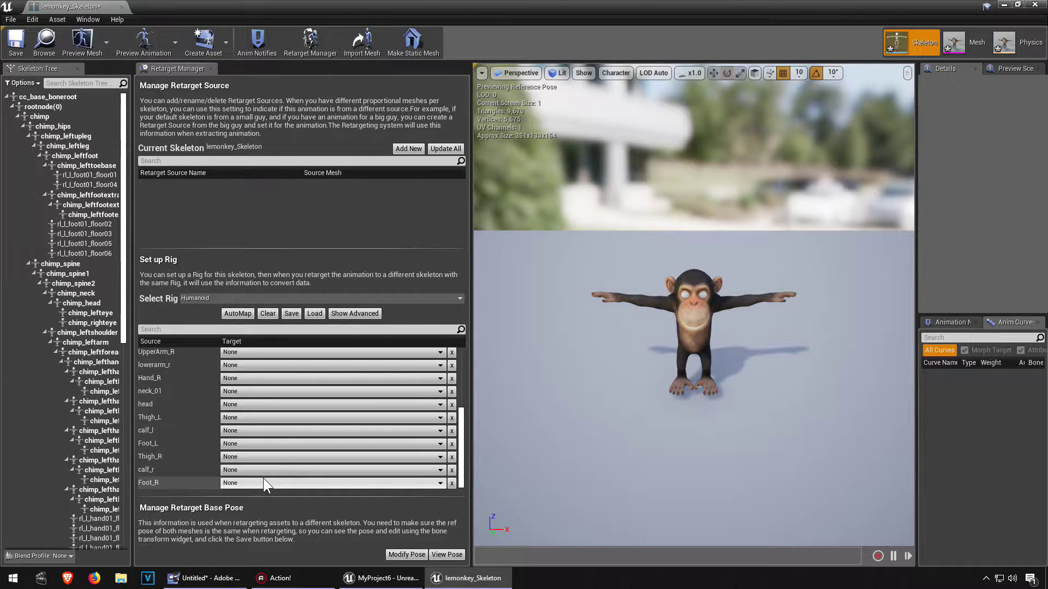
scroll(264, 480, "up", 3)
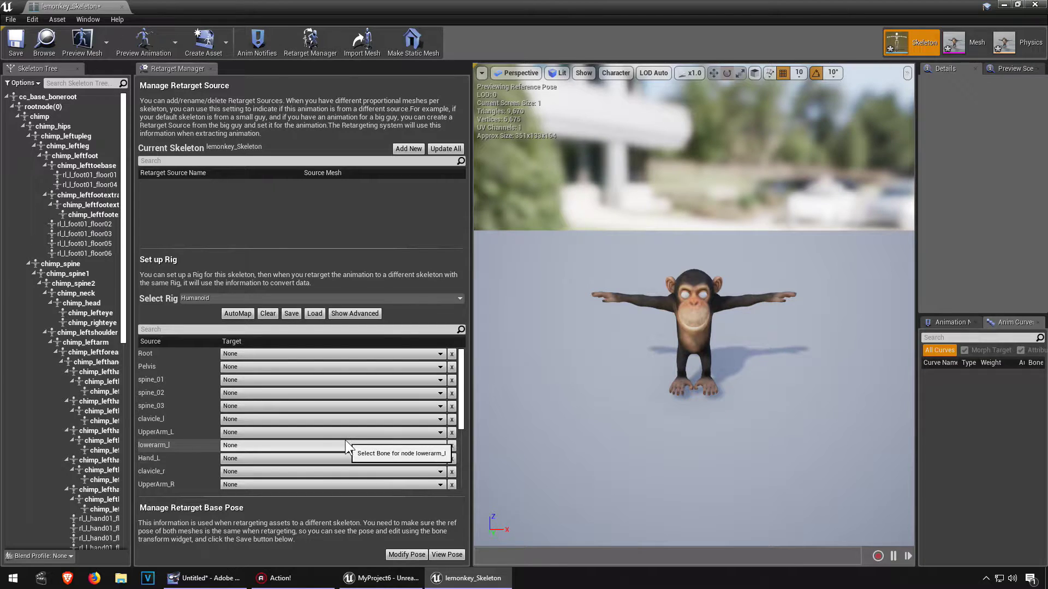
left_click(242, 353)
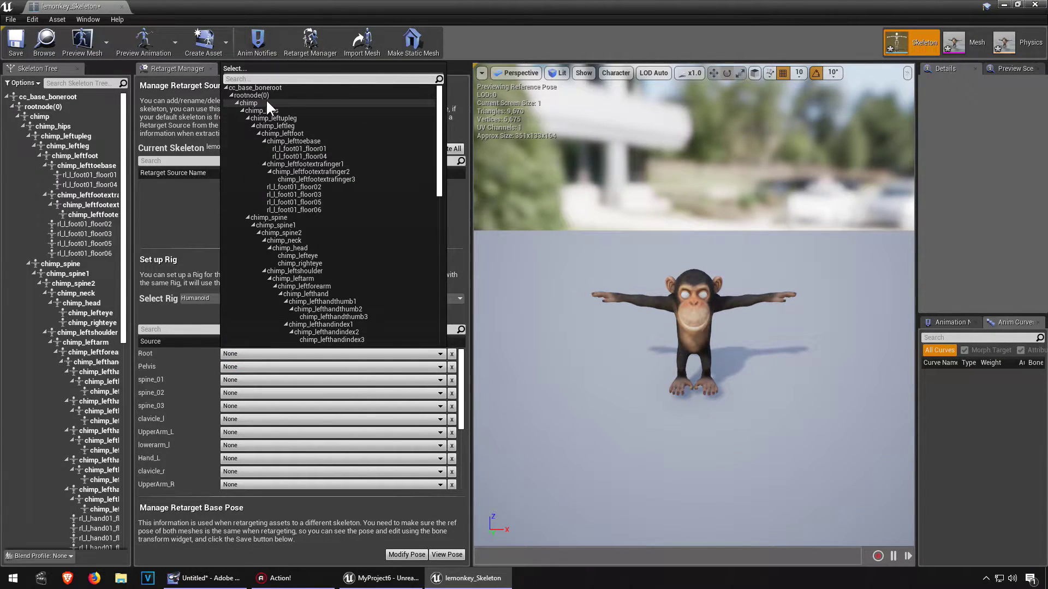
left_click(588, 281)
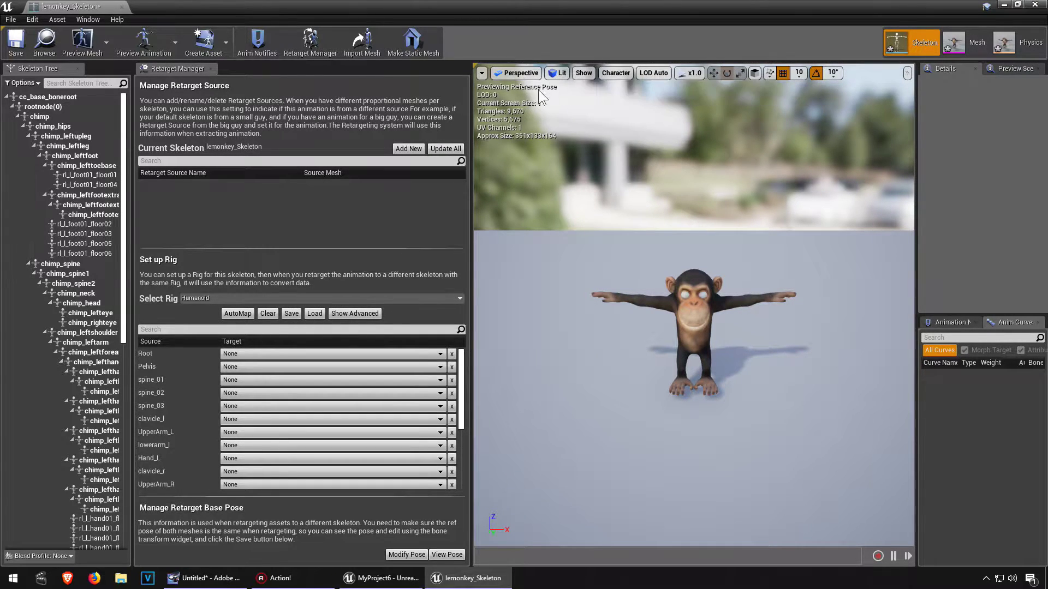
Widen the preview viewport and display bone names and the All Hierarchy bone drawing on the monkey.
left_click_drag(471, 194, 350, 200)
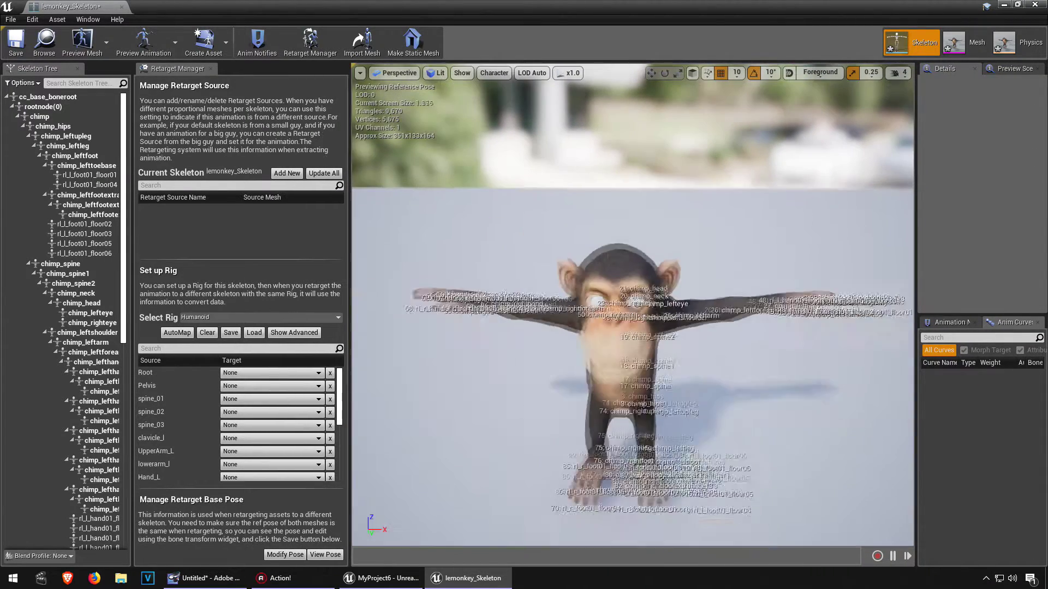
left_click(462, 72)
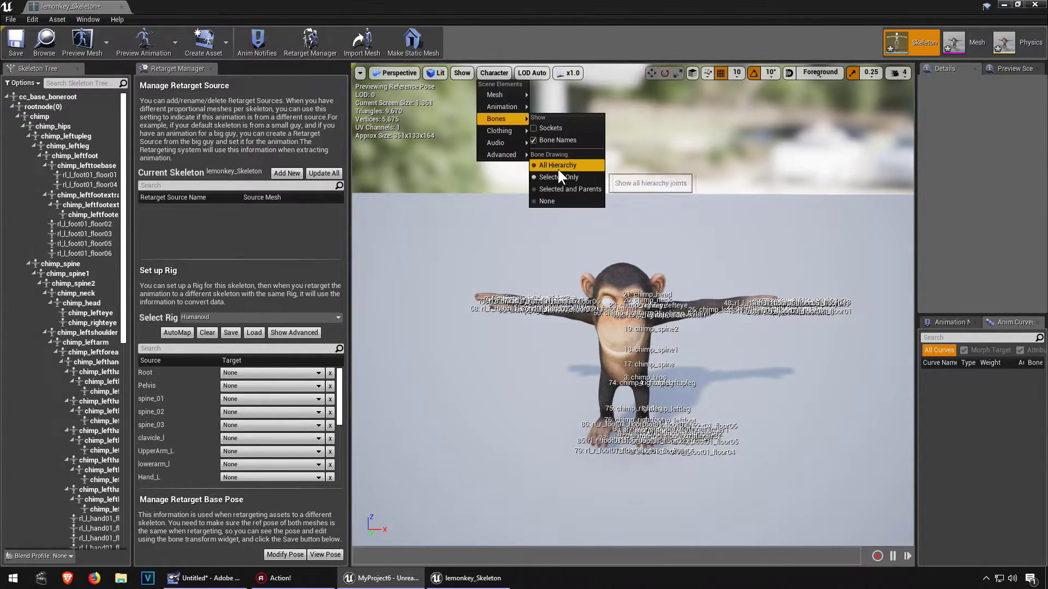
left_click(562, 175)
scroll(608, 345, "up", 8)
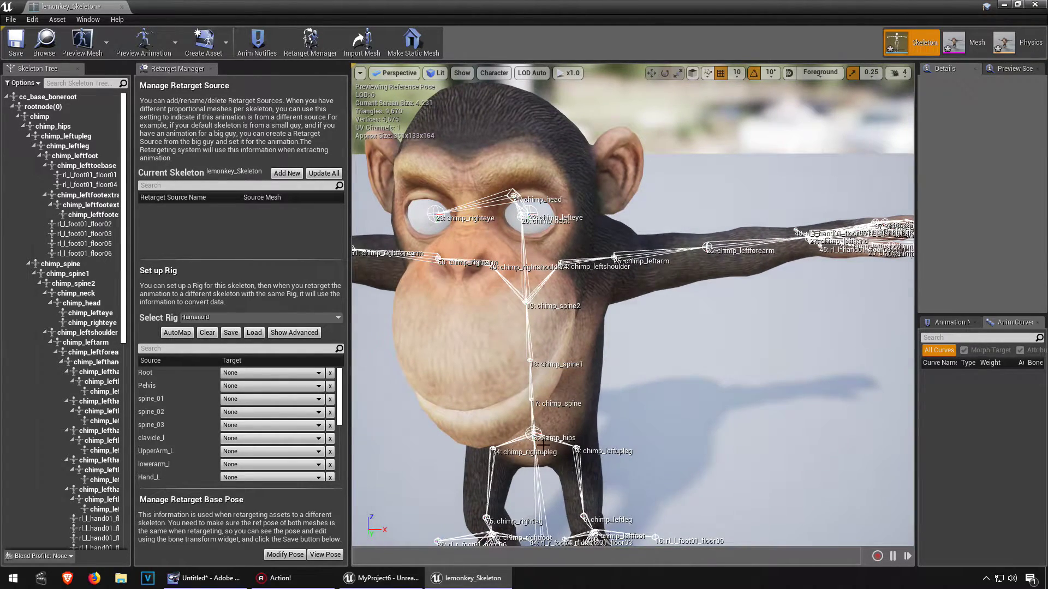
Map the rig's Root to chimp, Pelvis to chimp_hips and spine_01 to chimp_spine.
left_click(275, 372)
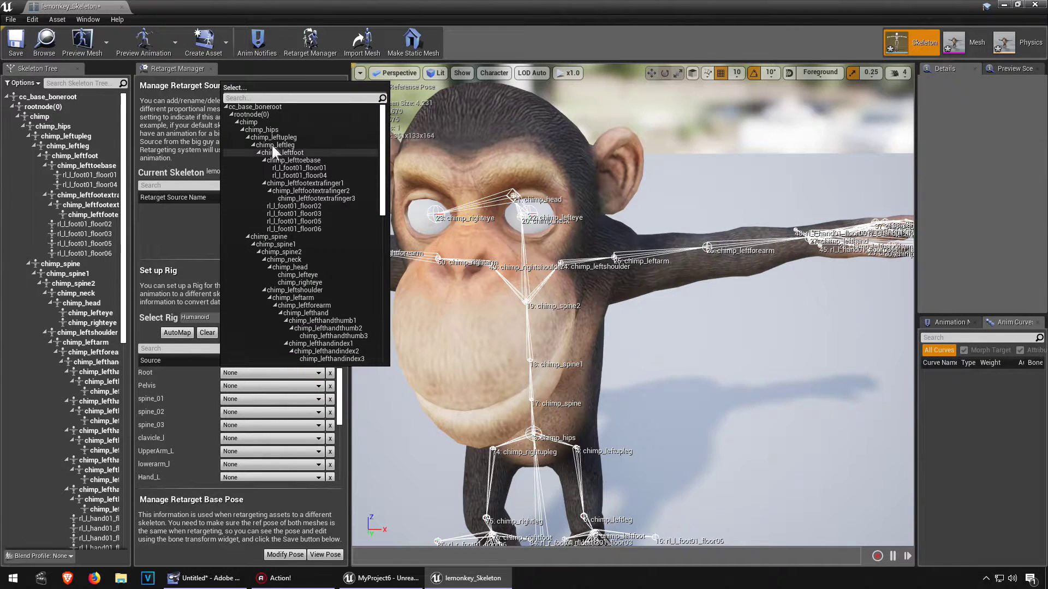
left_click(271, 123)
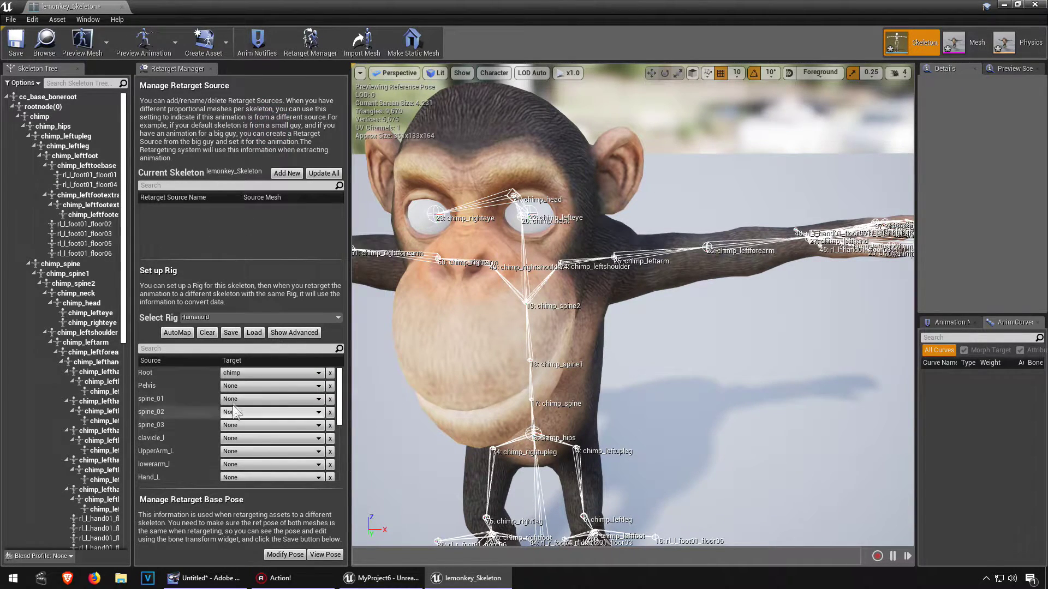
left_click(235, 386)
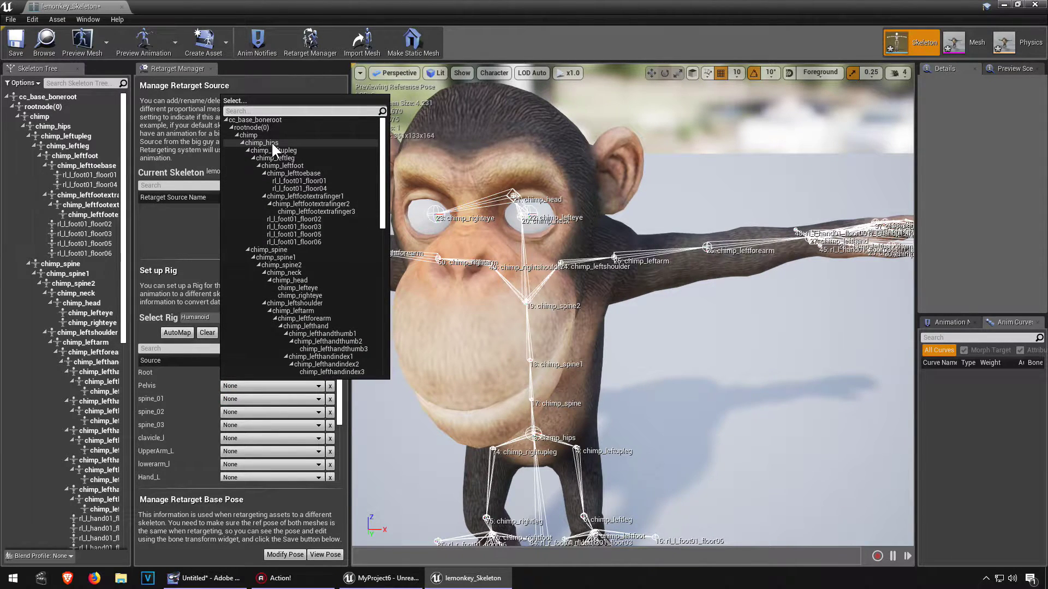
left_click(272, 143)
left_click(248, 399)
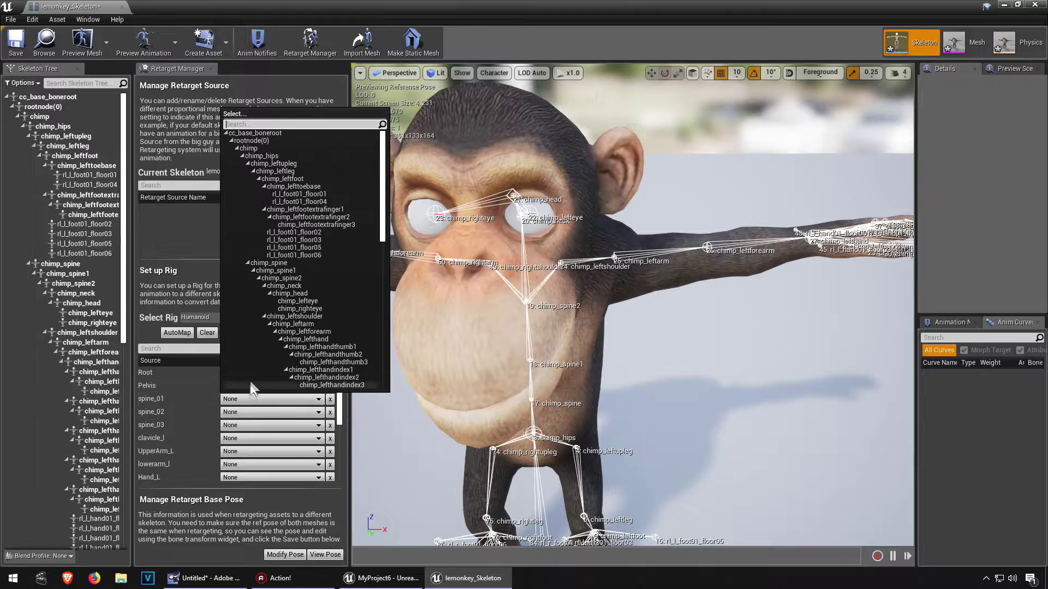
left_click(281, 262)
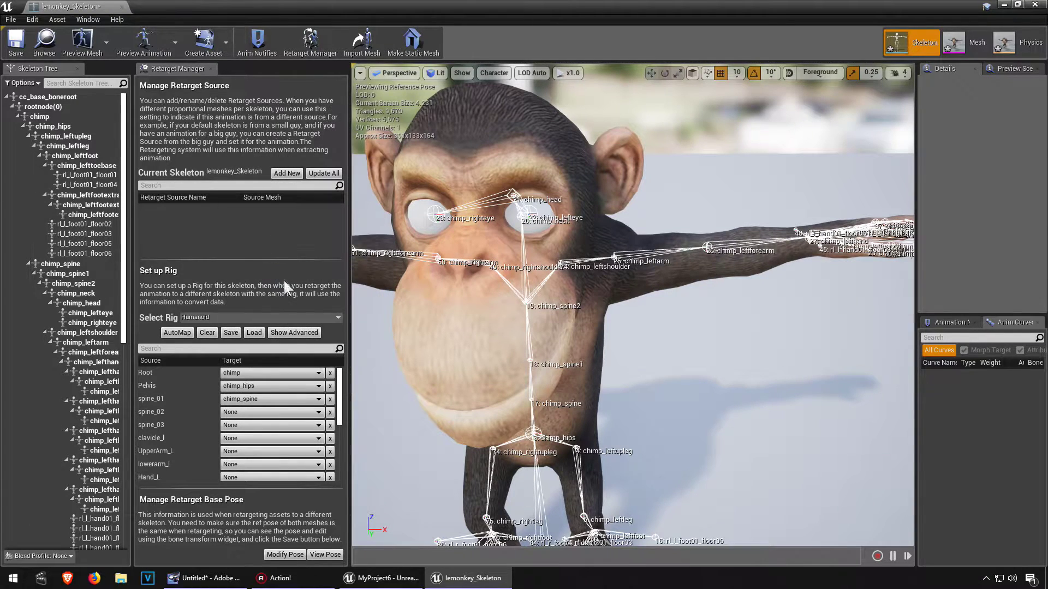
Map the left leg: Thigh_L to chimp_leftupleg, calf_l to chimp_leftleg and Foot_L to chimp_leftfoot.
scroll(251, 428, "down", 5)
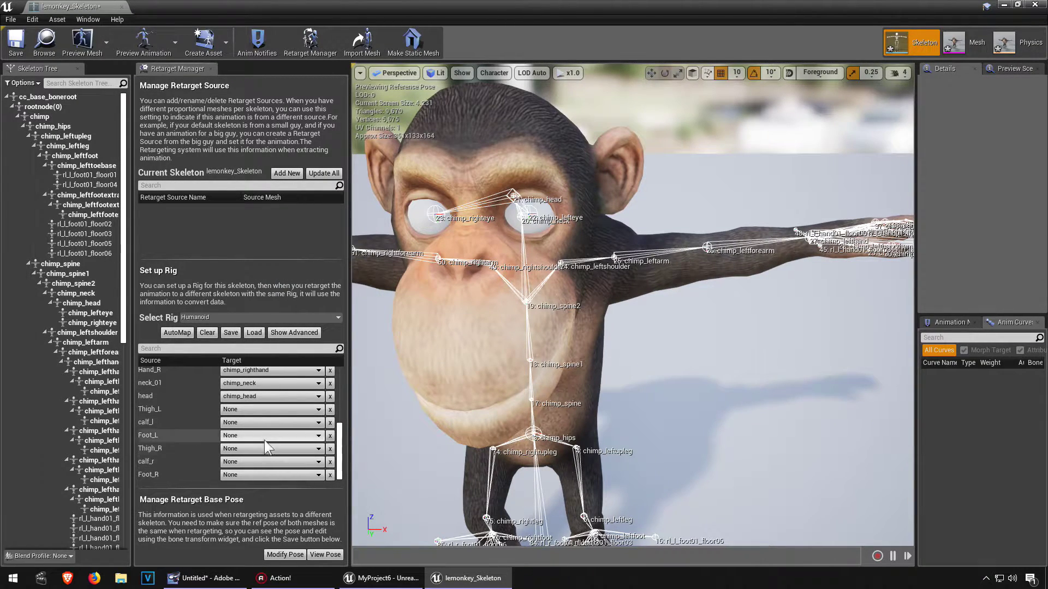
left_click(238, 411)
type("left")
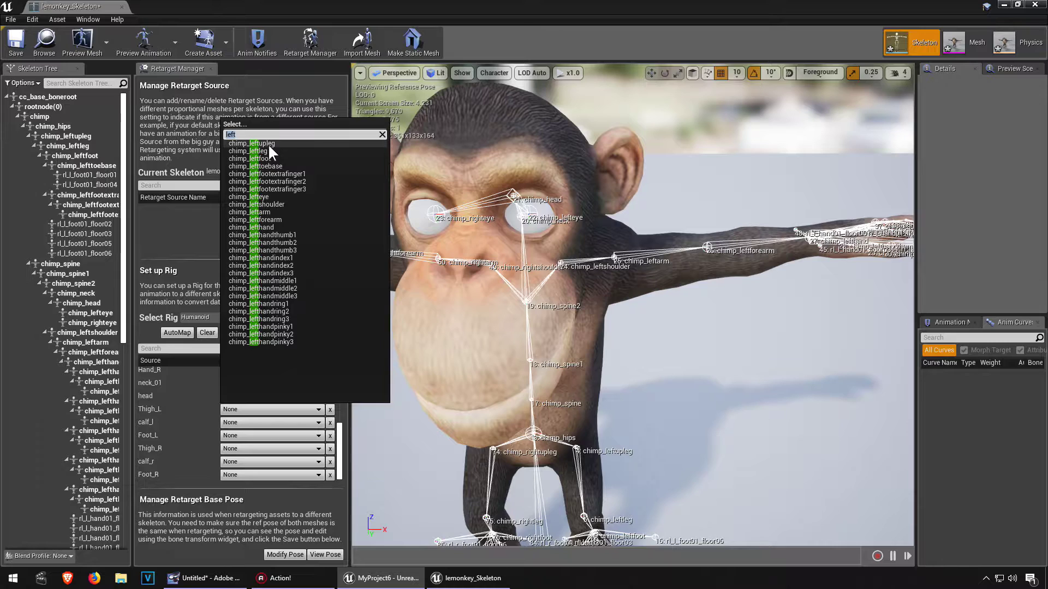
left_click(267, 143)
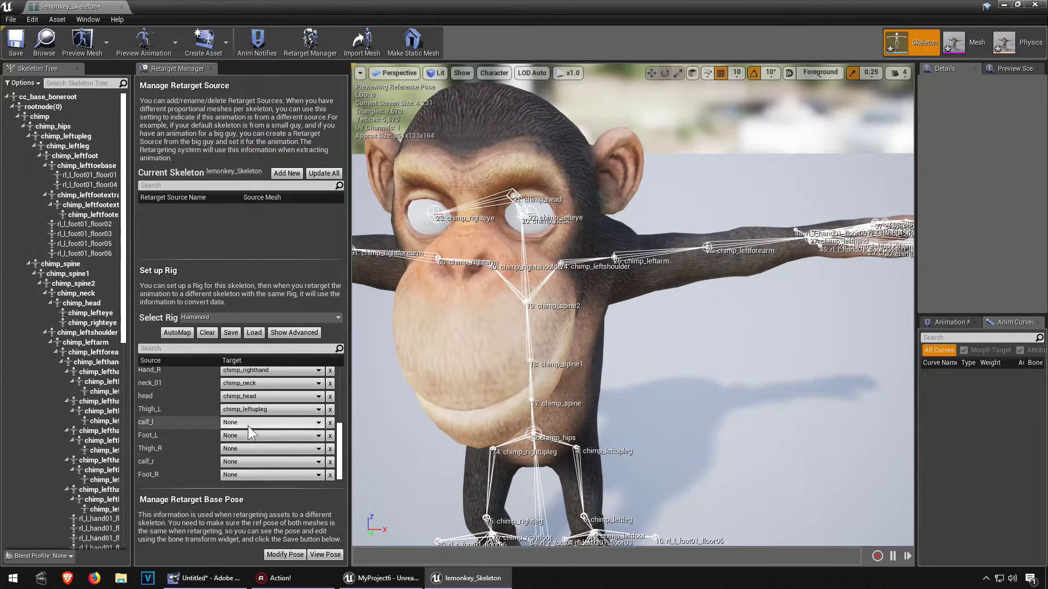
left_click(247, 422)
right_click(268, 147)
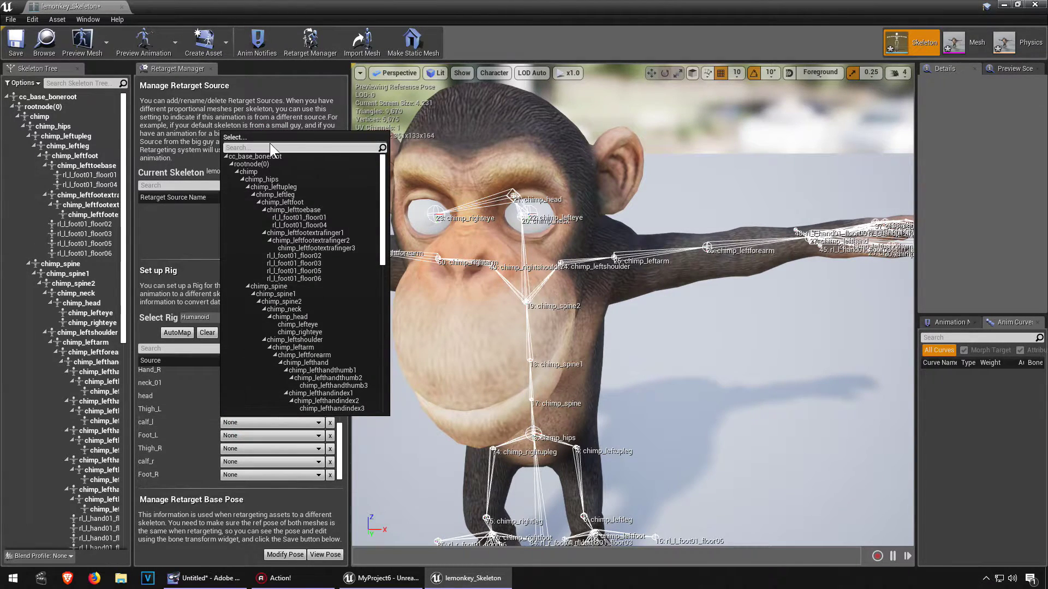
left_click(303, 199)
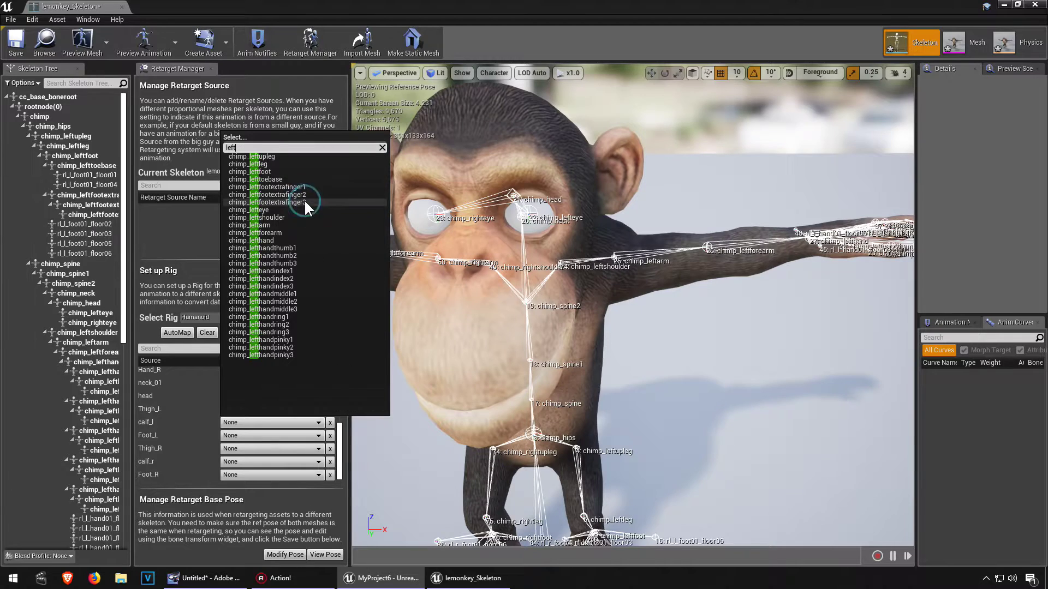
left_click(266, 165)
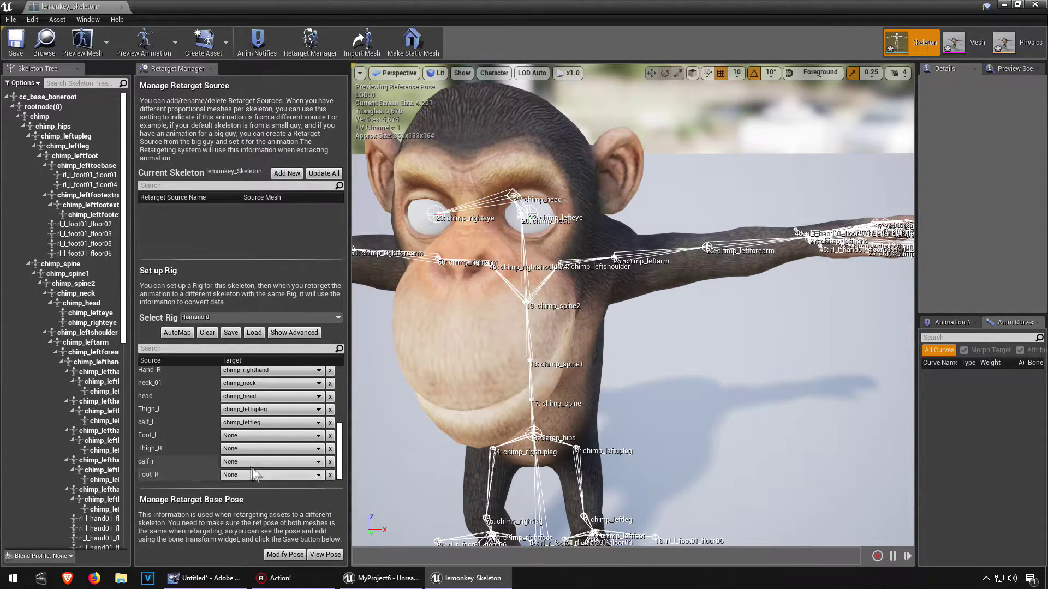
left_click(252, 437)
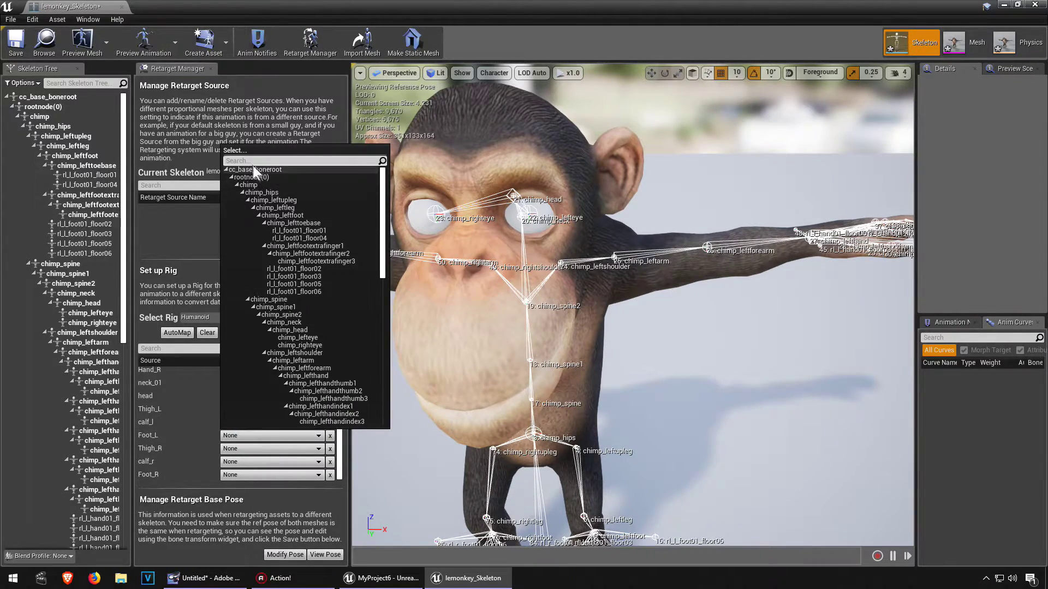
type("left")
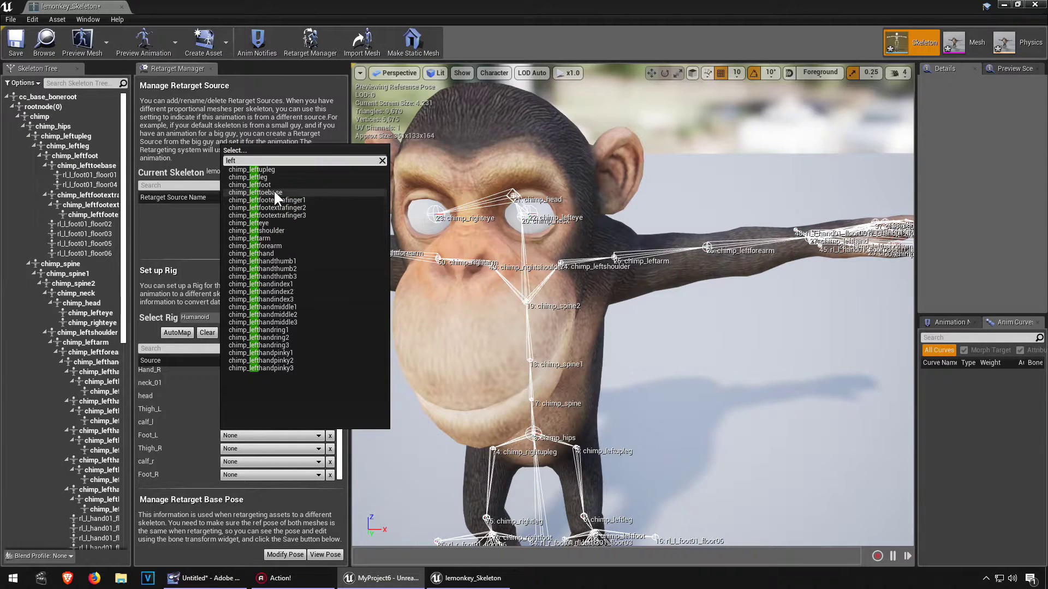
left_click(268, 185)
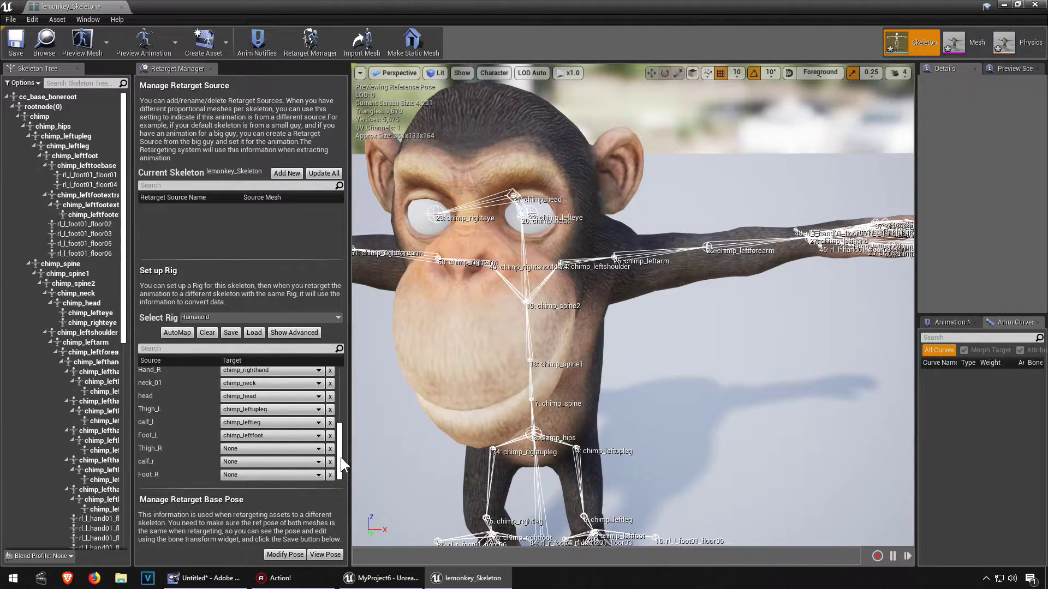
Check the spine mappings, leaving spine_03 set to None, then save the monkey skeleton and close its editor.
left_click_drag(341, 468, 340, 405)
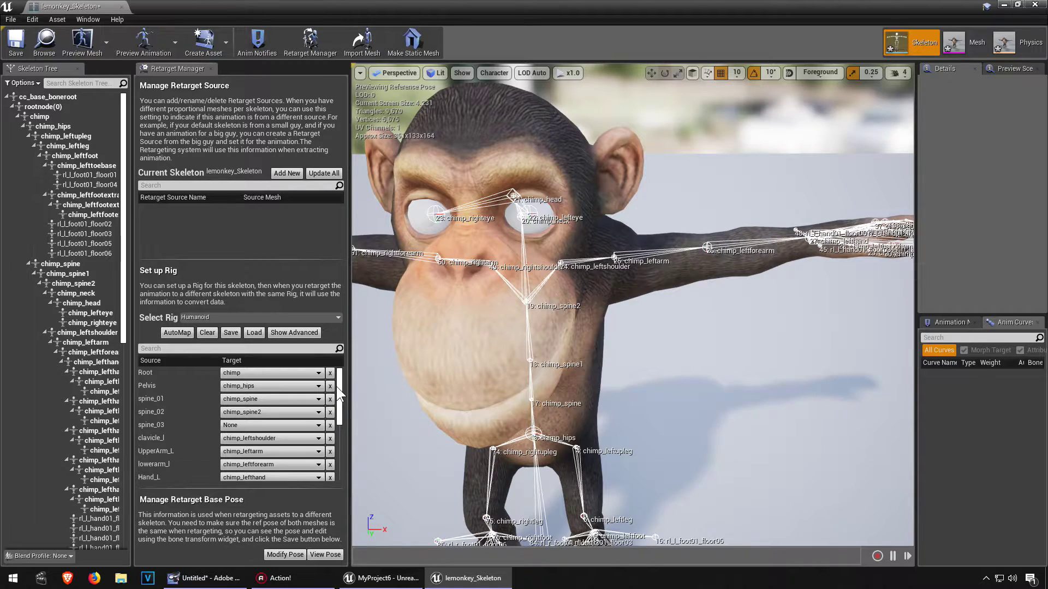
left_click(286, 425)
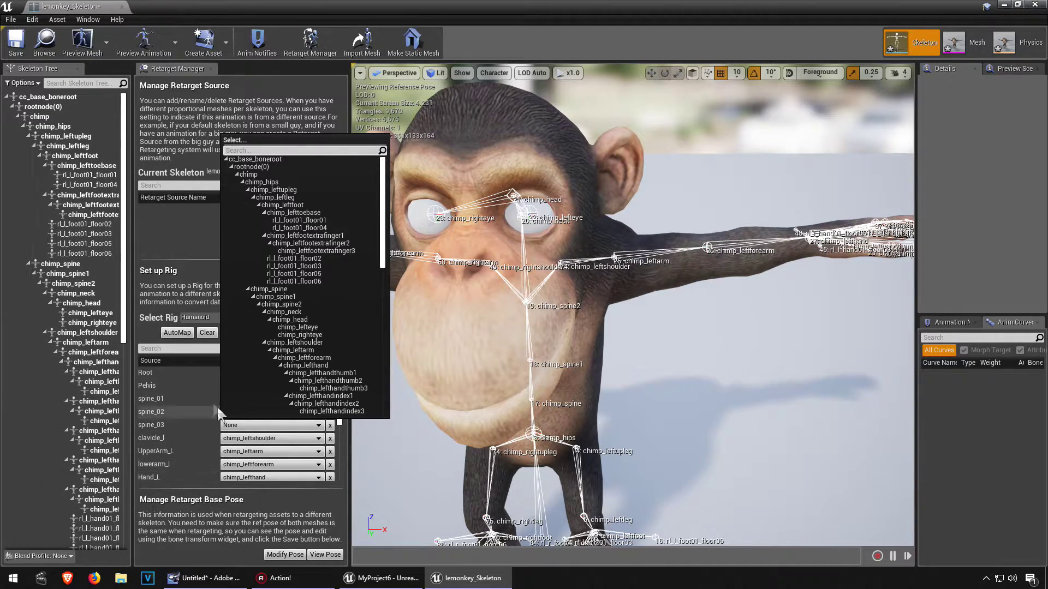
left_click(213, 533)
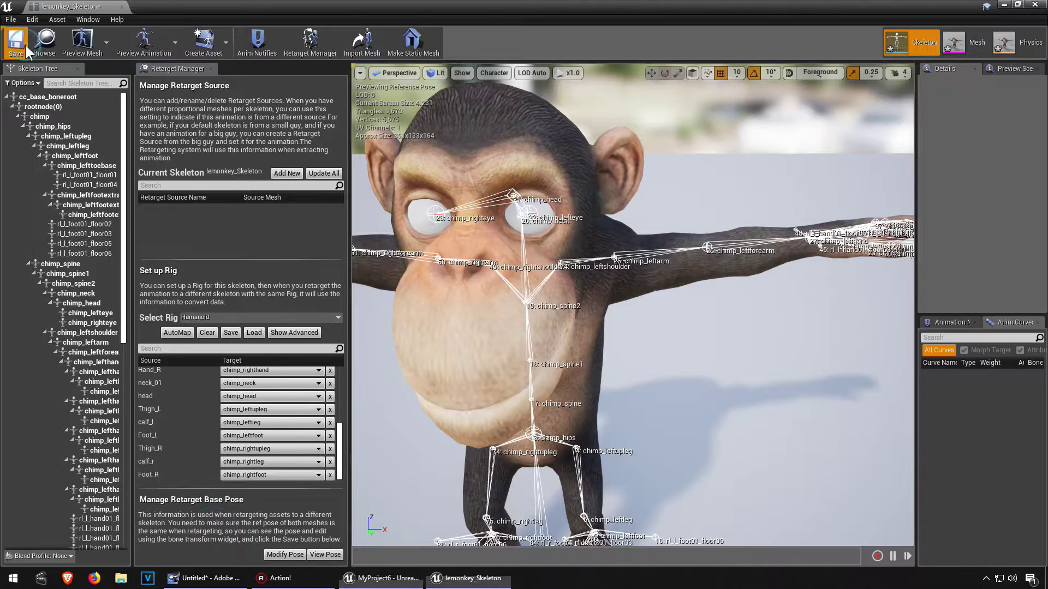
left_click(17, 44)
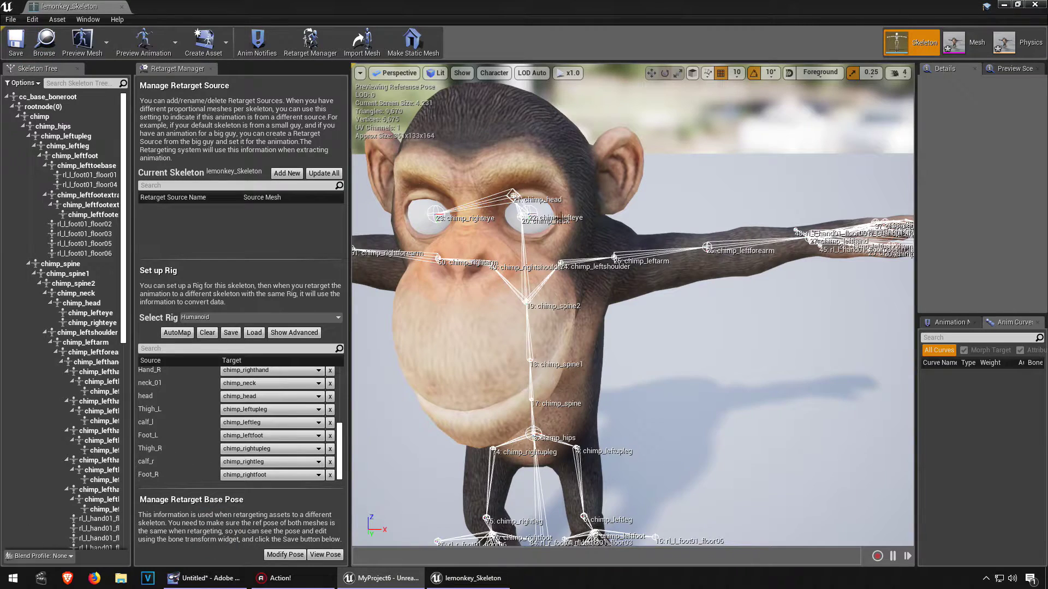
left_click(1035, 4)
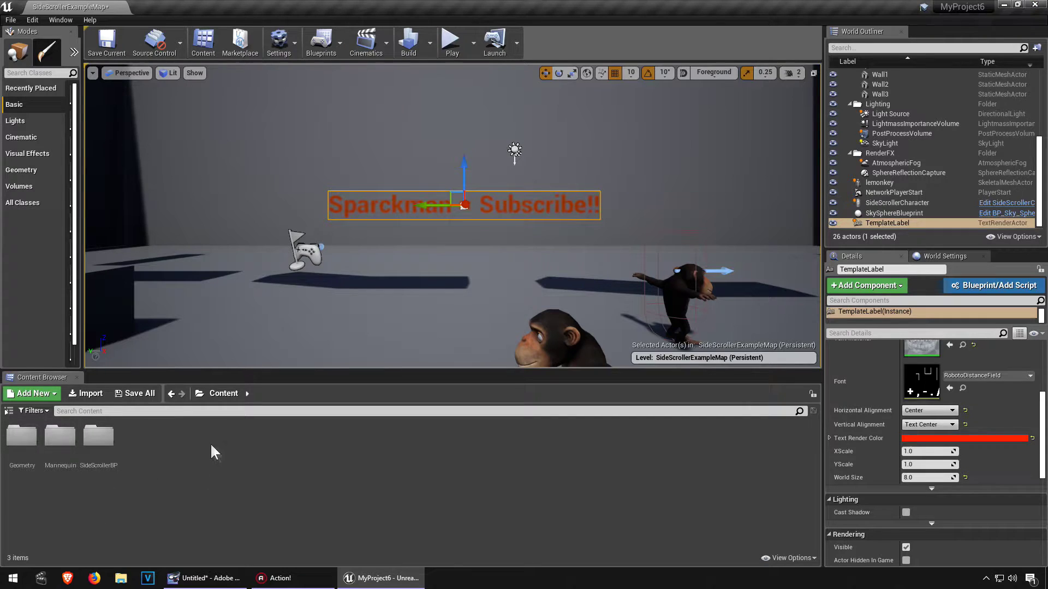
Open the Mannequin Animations folder and select every asset from ThirdPerson_IdleRun_2D through ThirdPersonWalk.
double_click(61, 437)
double_click(27, 446)
left_click(329, 440)
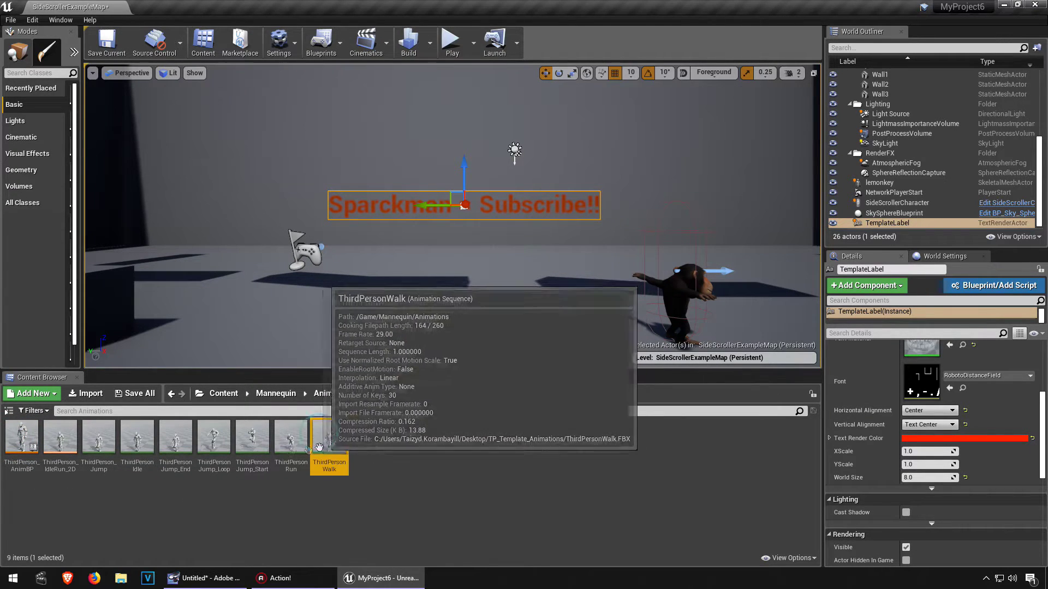
left_click(64, 448, "shift")
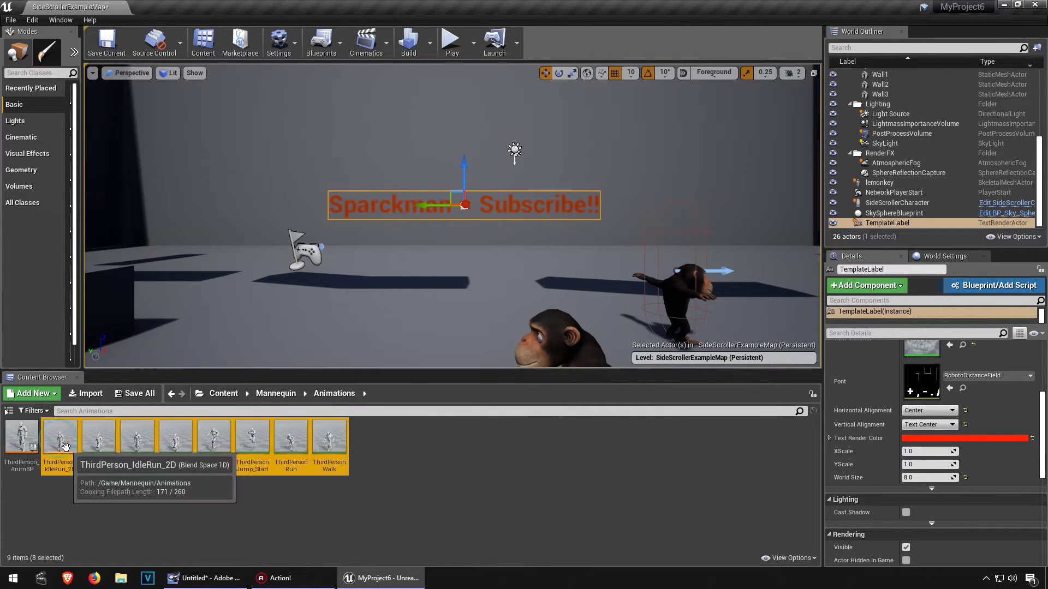
right_click(324, 445)
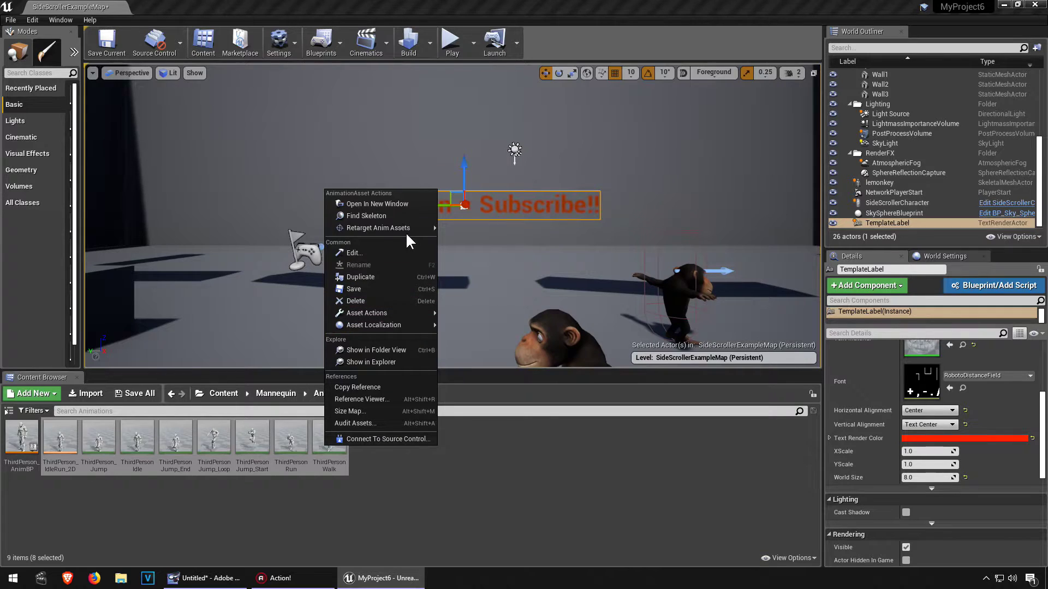
mouse_move(407, 230)
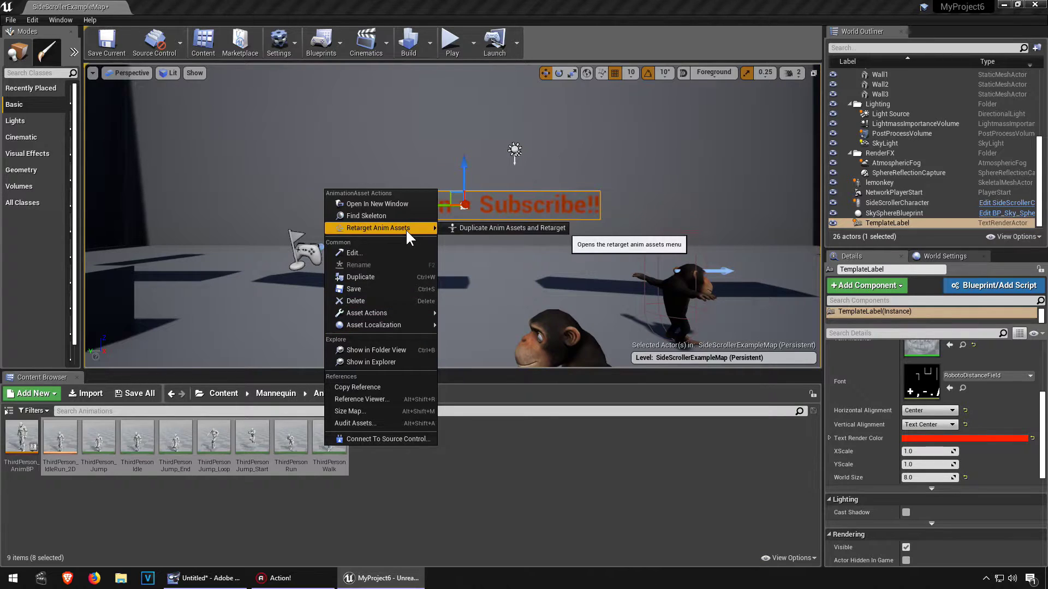
left_click(461, 229)
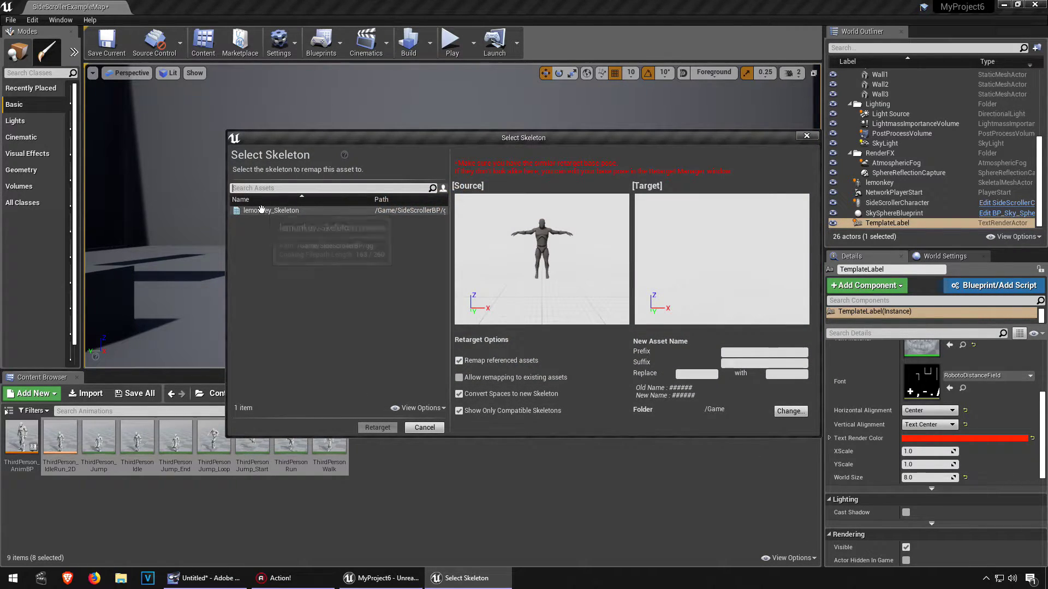
left_click(263, 211)
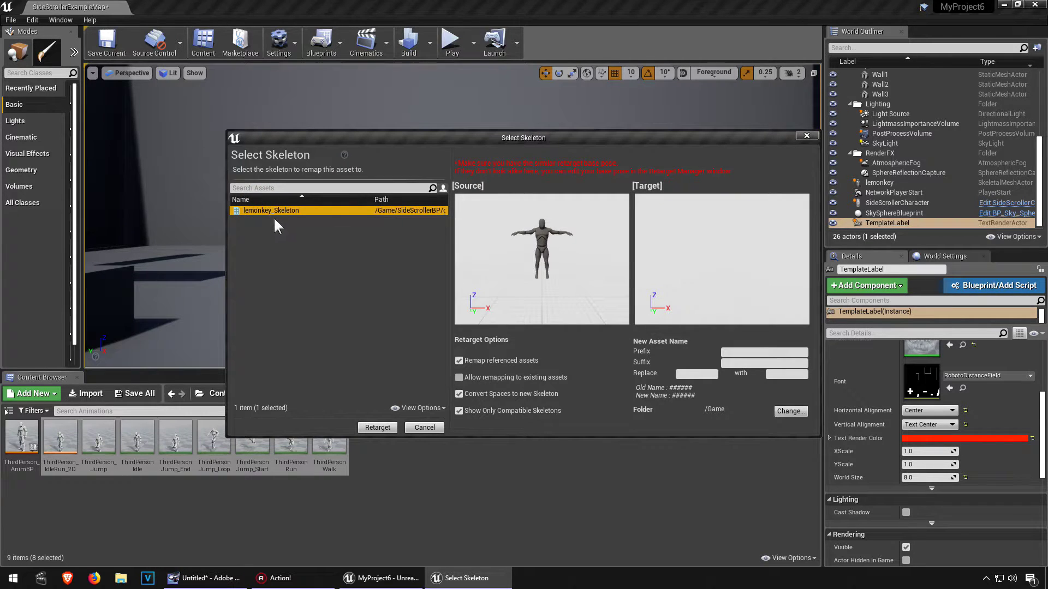
left_click(290, 210)
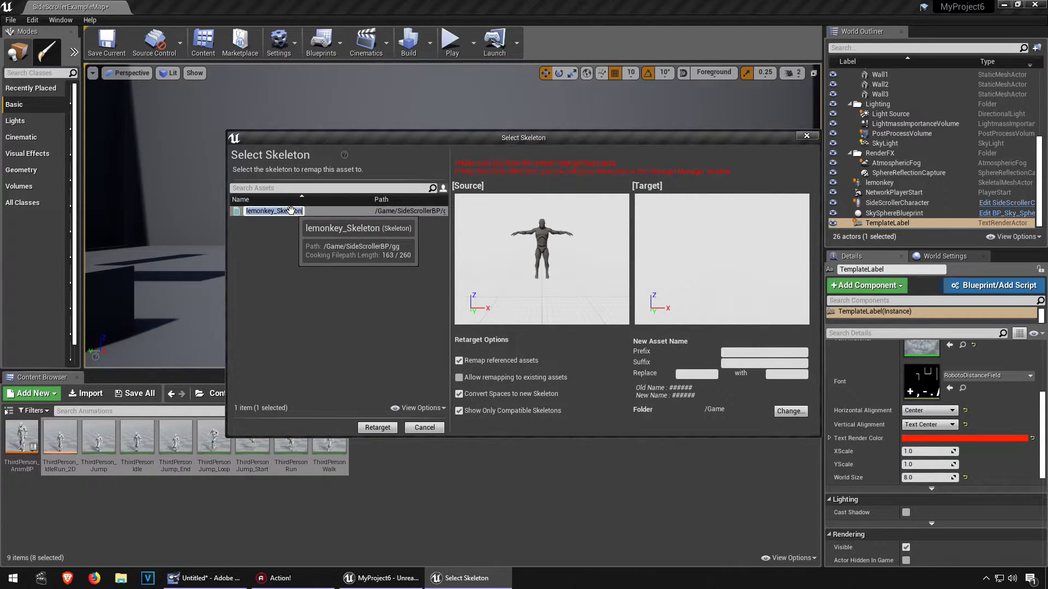
left_click_drag(476, 136, 356, 111)
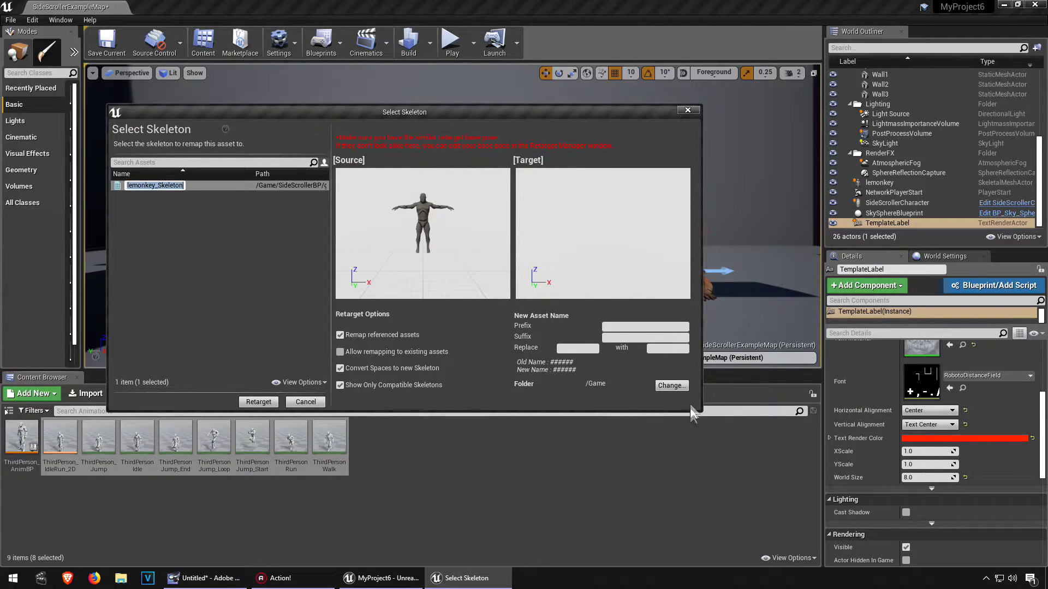
left_click(687, 111)
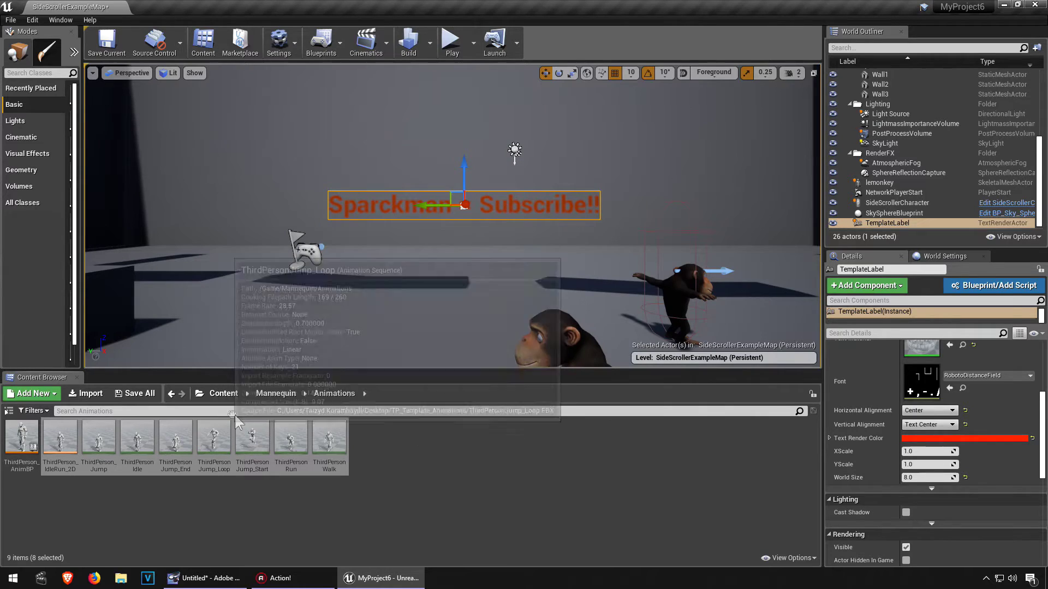
Return to the monkey skeleton, set its preview camera speed to 2 and reframe the view on the character.
left_click(276, 393)
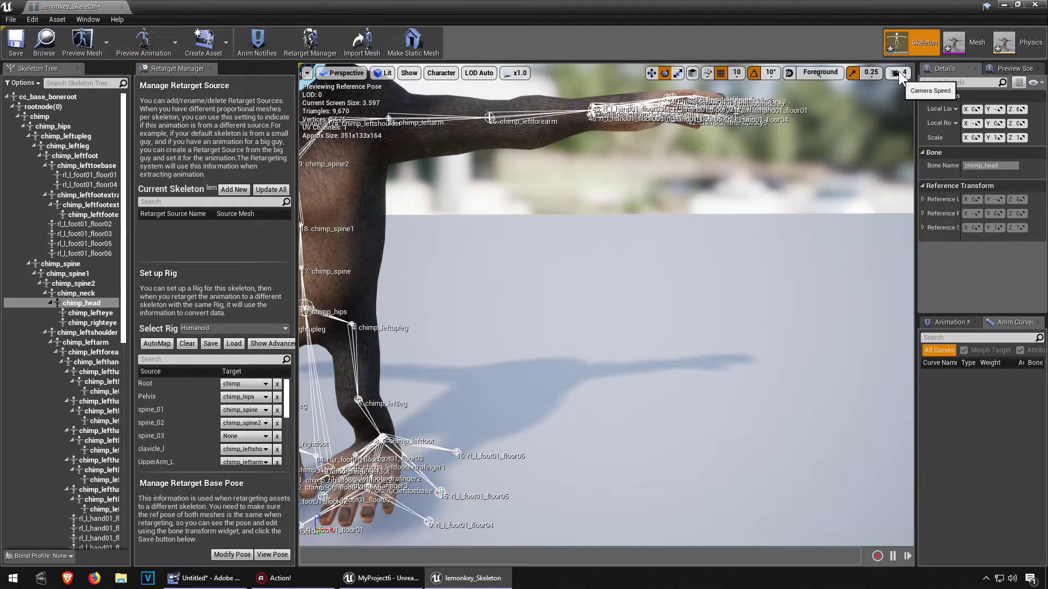
left_click(895, 72)
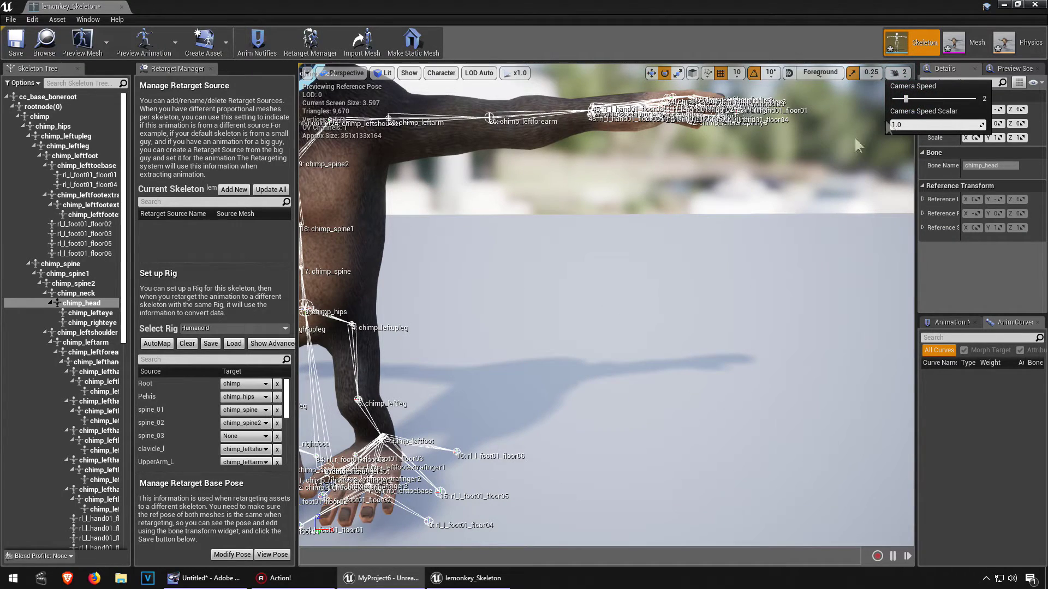
right_click_drag(604, 302, 608, 340)
key("a")
key("w")
key("w")
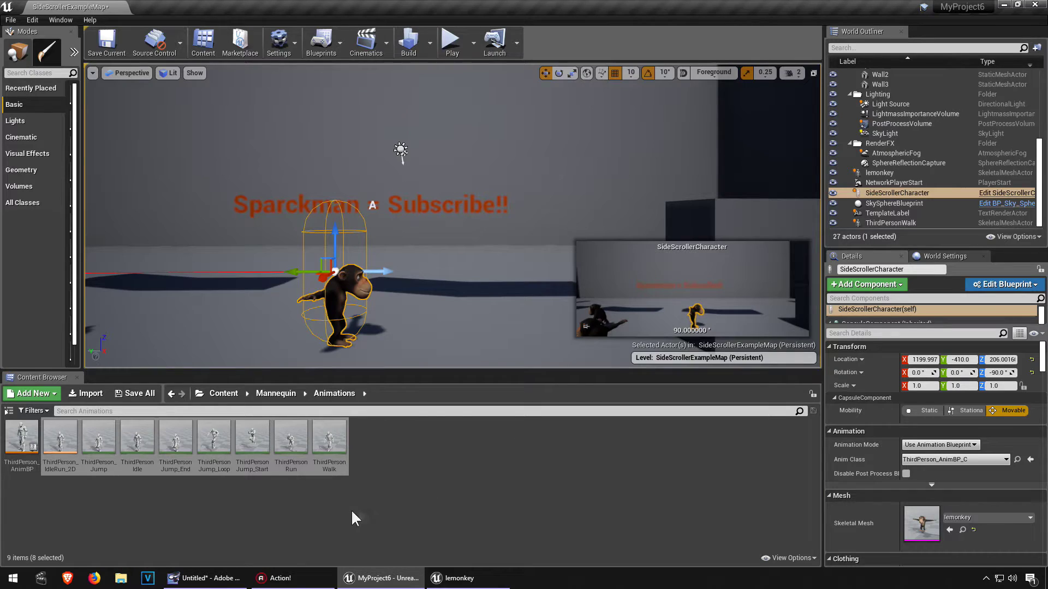
Duplicate ThirdPerson_AnimBP and retarget it to lemonkey_Skeleton, keeping referenced assets remapped and the new assets in /Game.
left_click(27, 441)
right_click(27, 441)
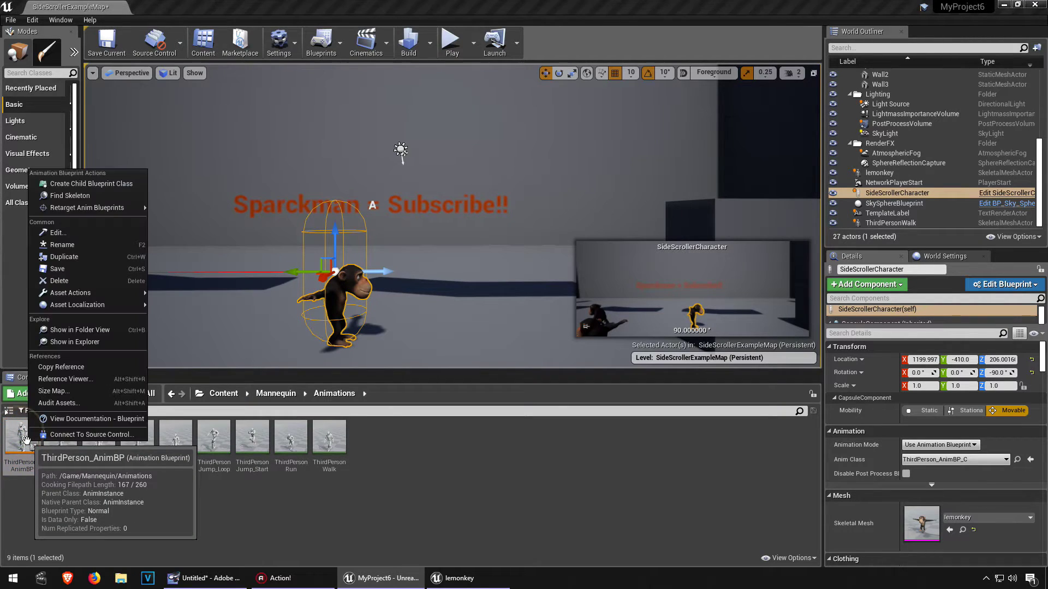
mouse_move(110, 207)
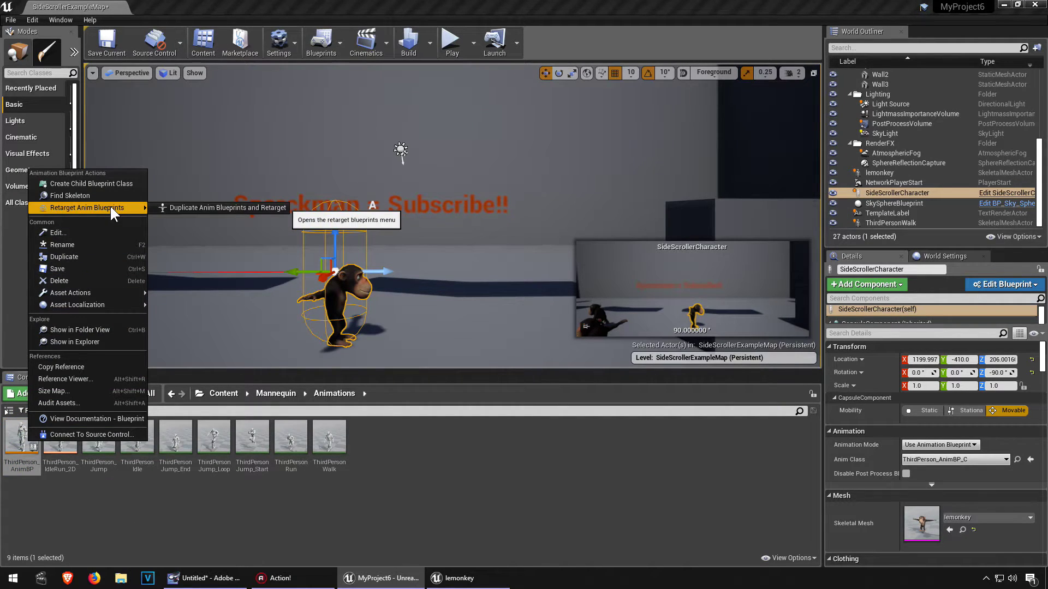
left_click(173, 207)
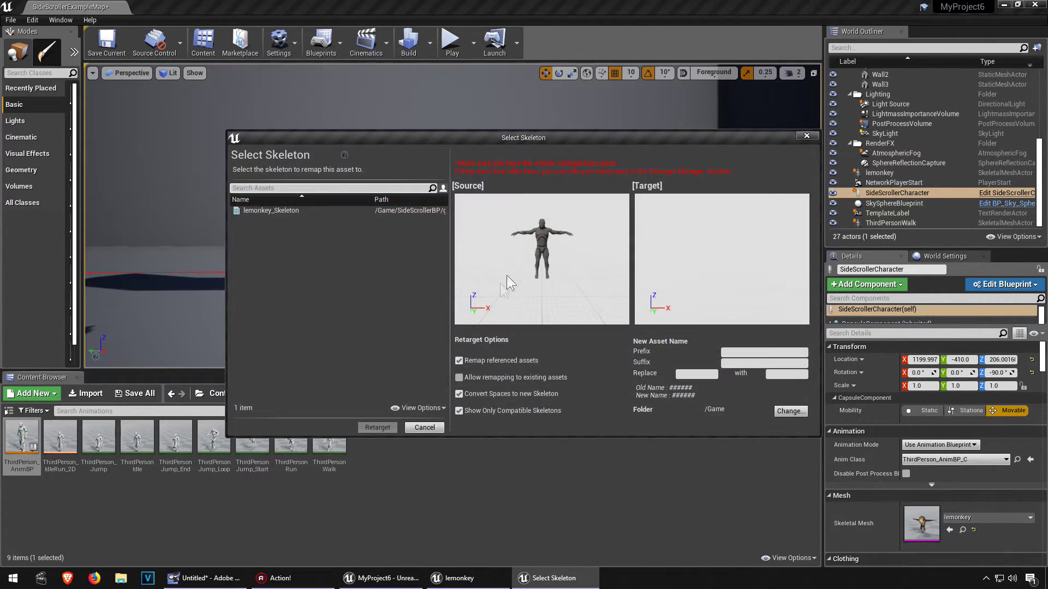
left_click(292, 212)
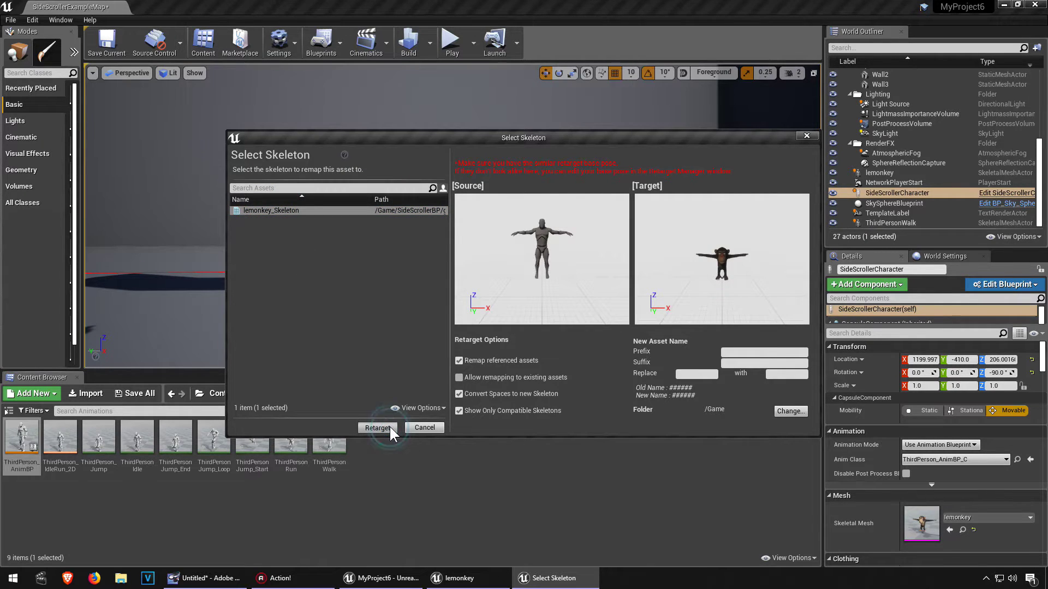
left_click(388, 427)
left_click(574, 514)
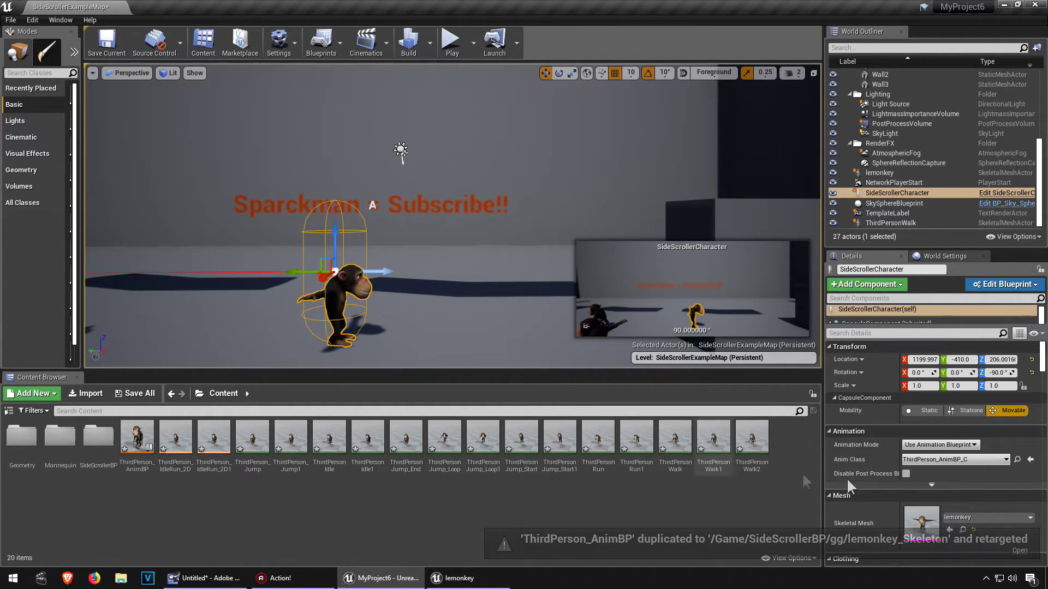
Set the SideScrollerCharacter's Anim Class to the retargeted copy of ThirdPerson_AnimBP instead of the mannequin's original.
left_click(981, 461)
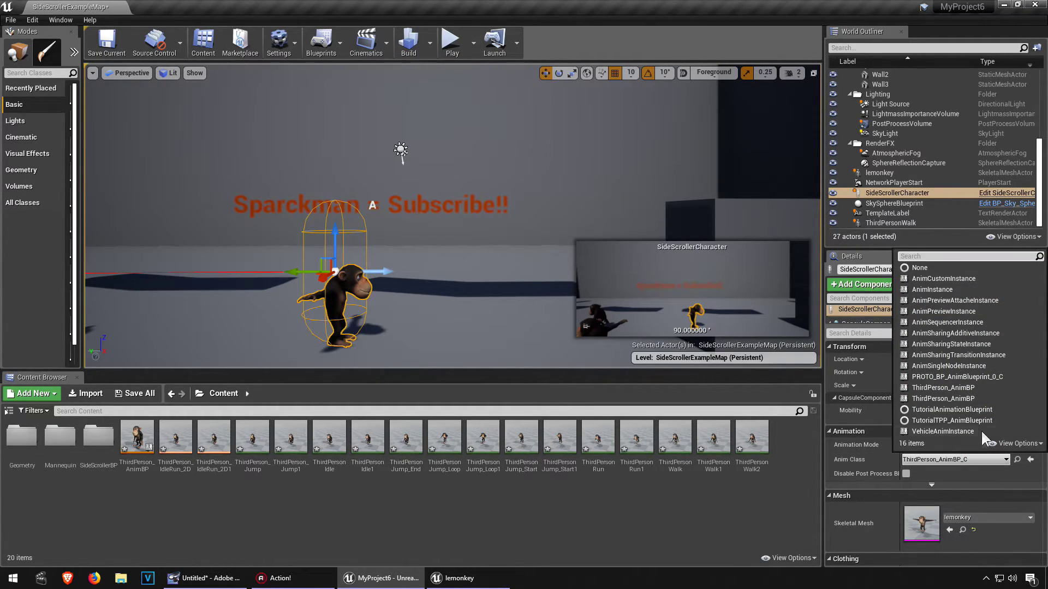
left_click(972, 399)
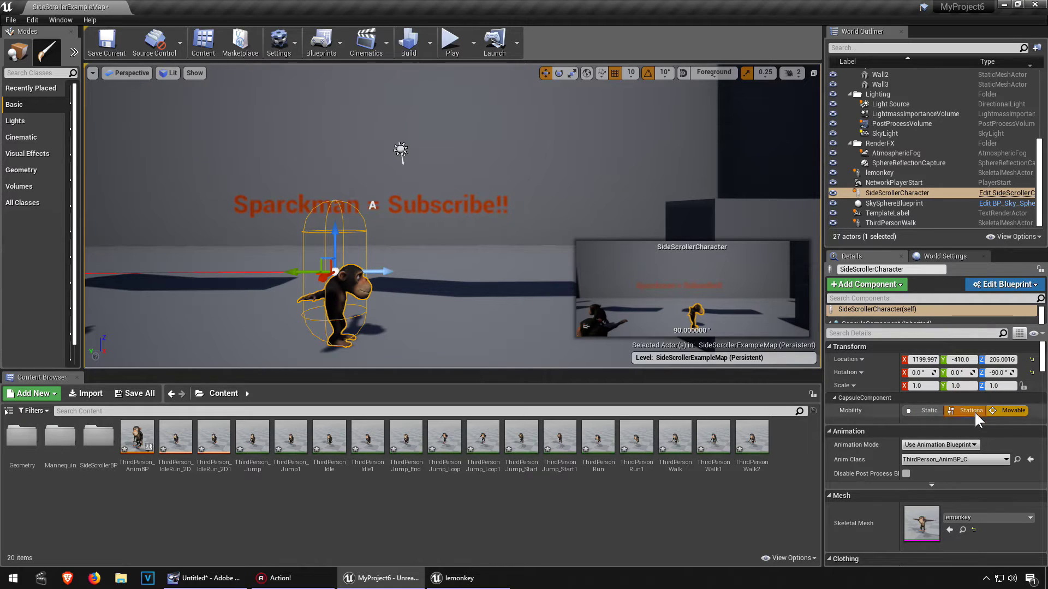
left_click(967, 459)
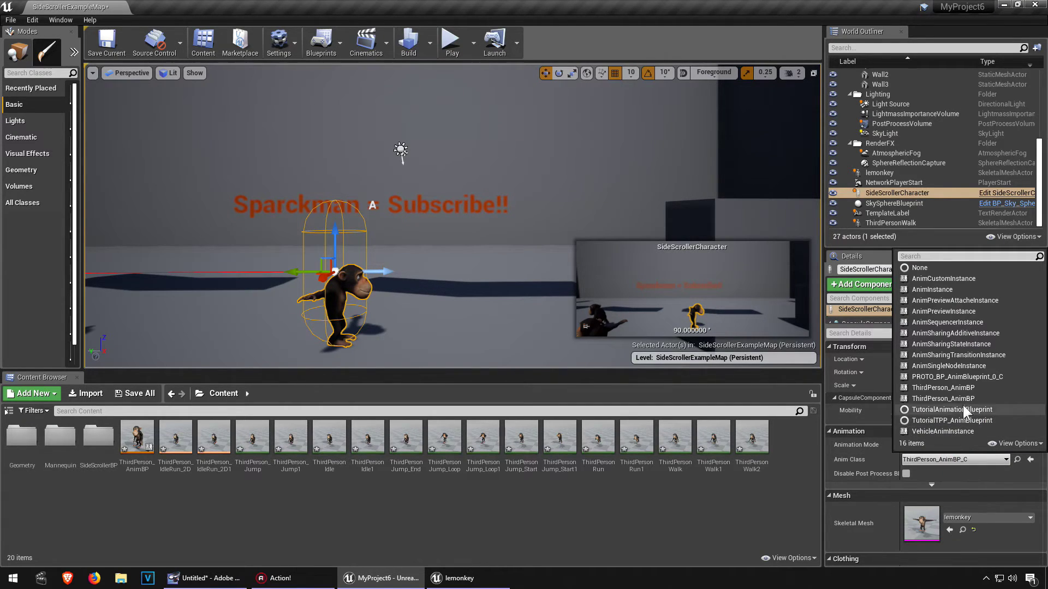
left_click(964, 390)
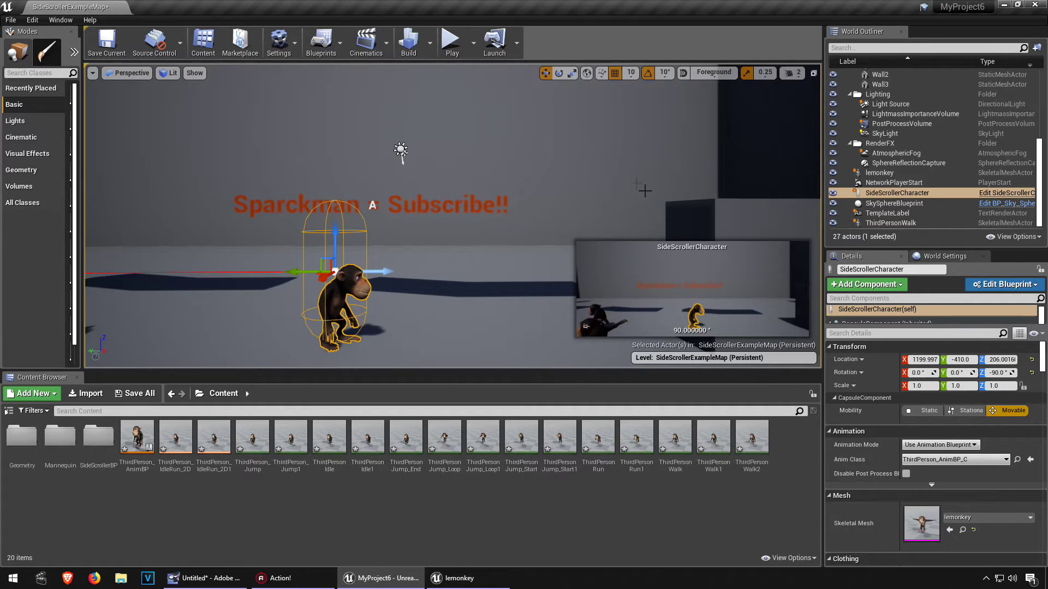
Play the level and test the monkey's run and jump animations by running both ways and jumping repeatedly.
left_click(453, 50)
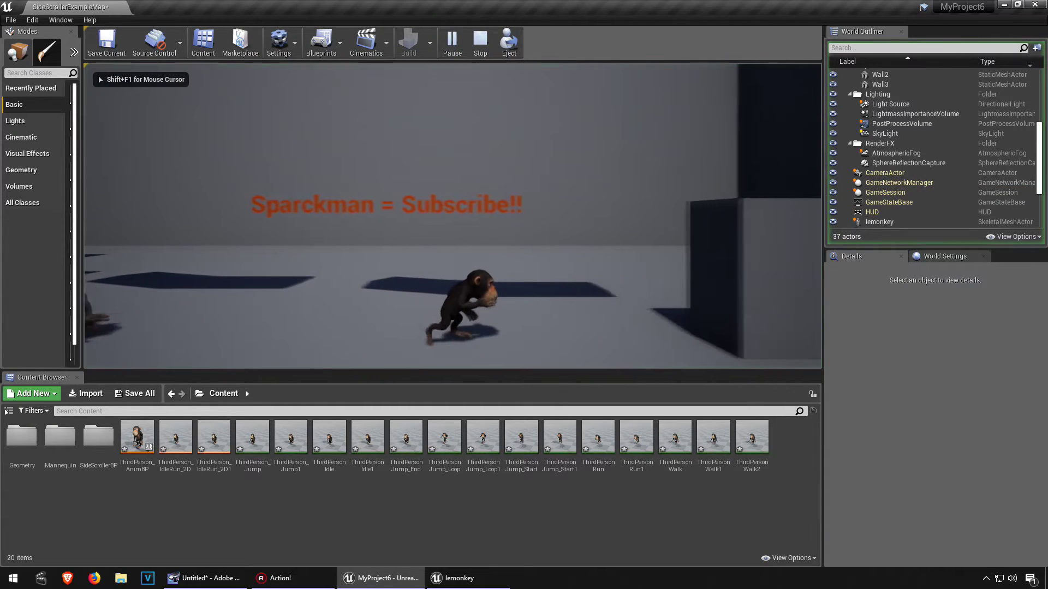
key("space")
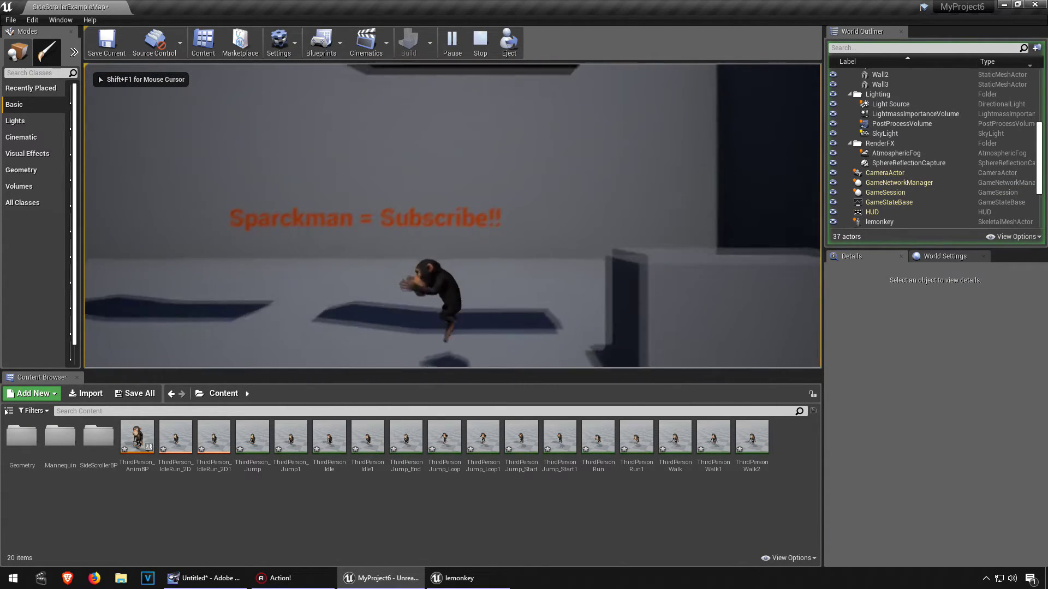
key("a")
key("space")
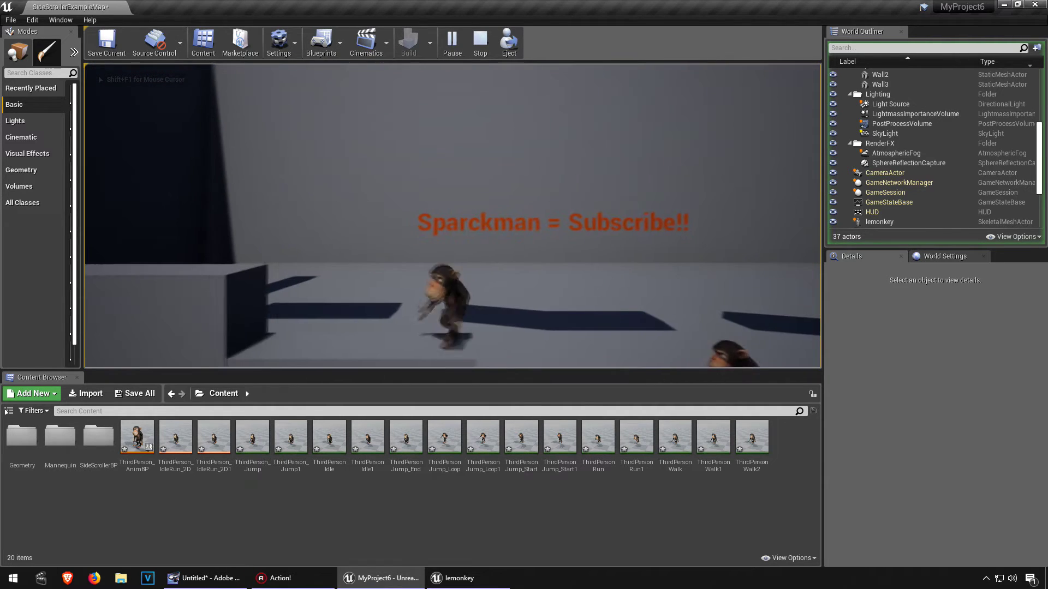
key("d")
key("space")
key("space")
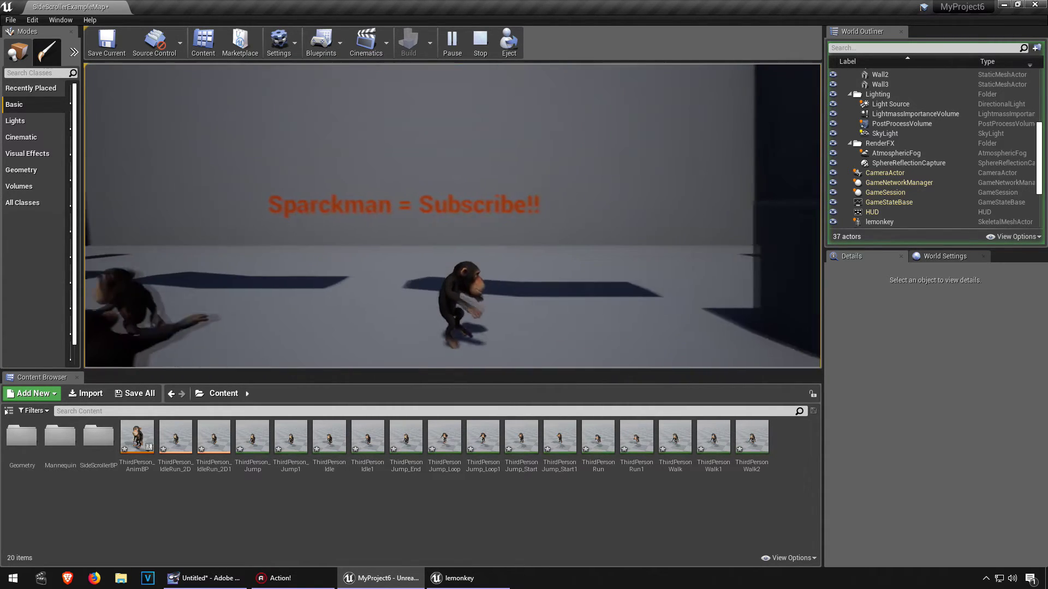
key("space")
key("a")
key("space")
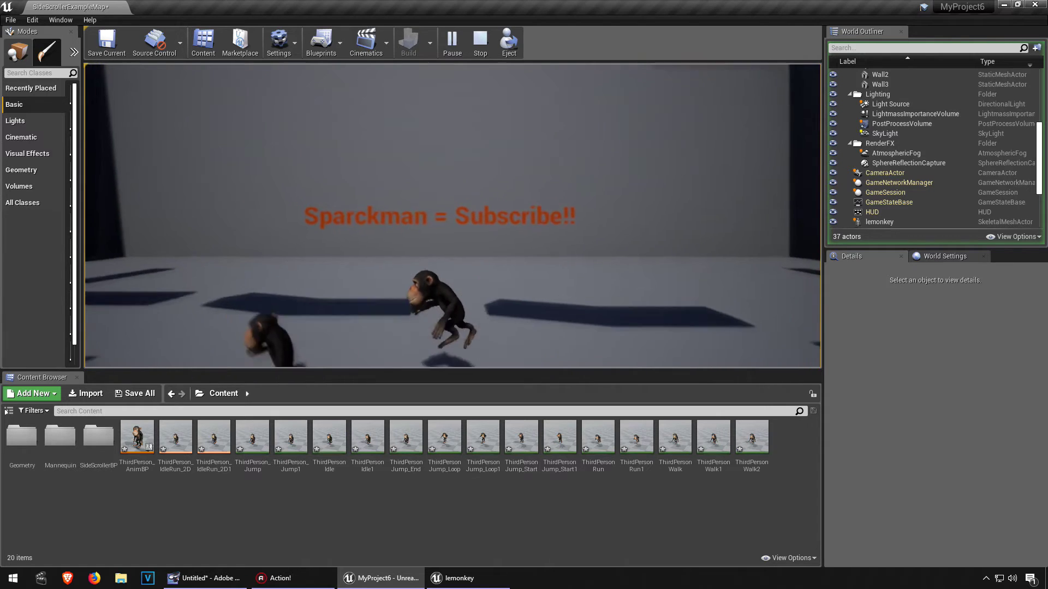
key("d")
key("space")
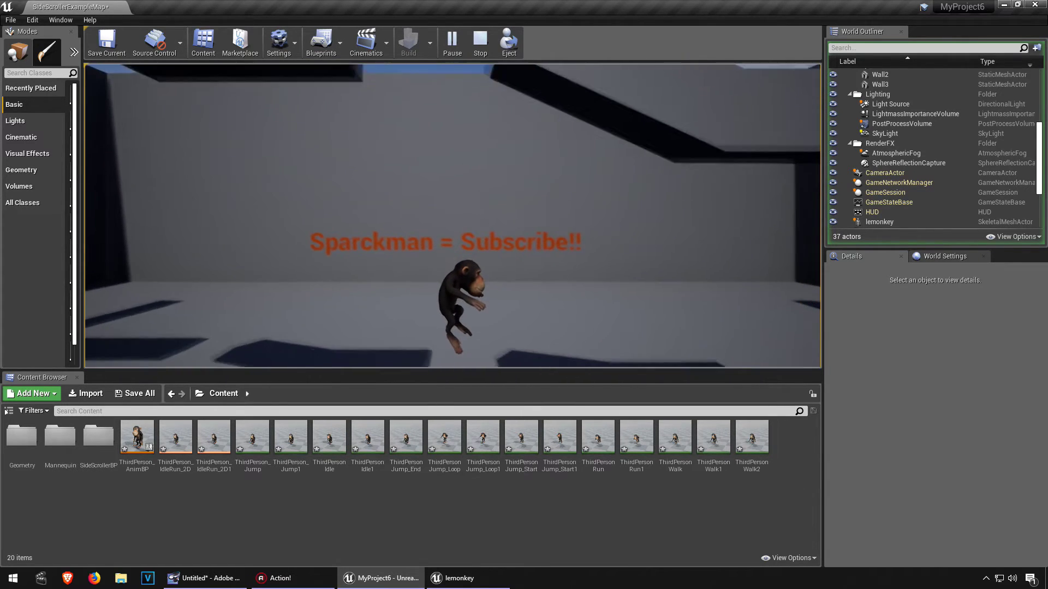
key("space")
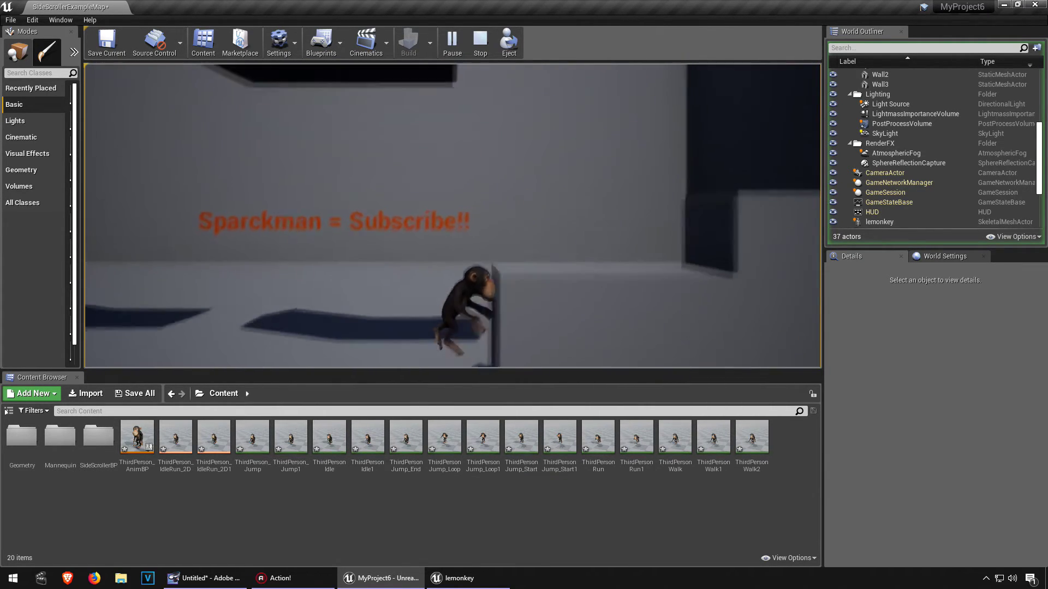
key("a")
key("space")
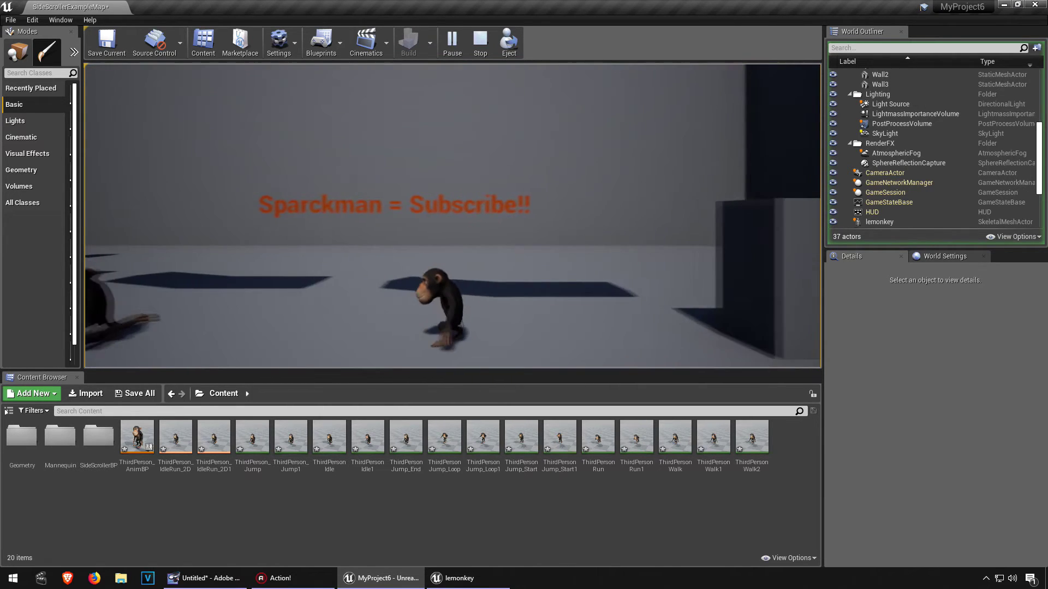
key("space")
key("d")
key("space")
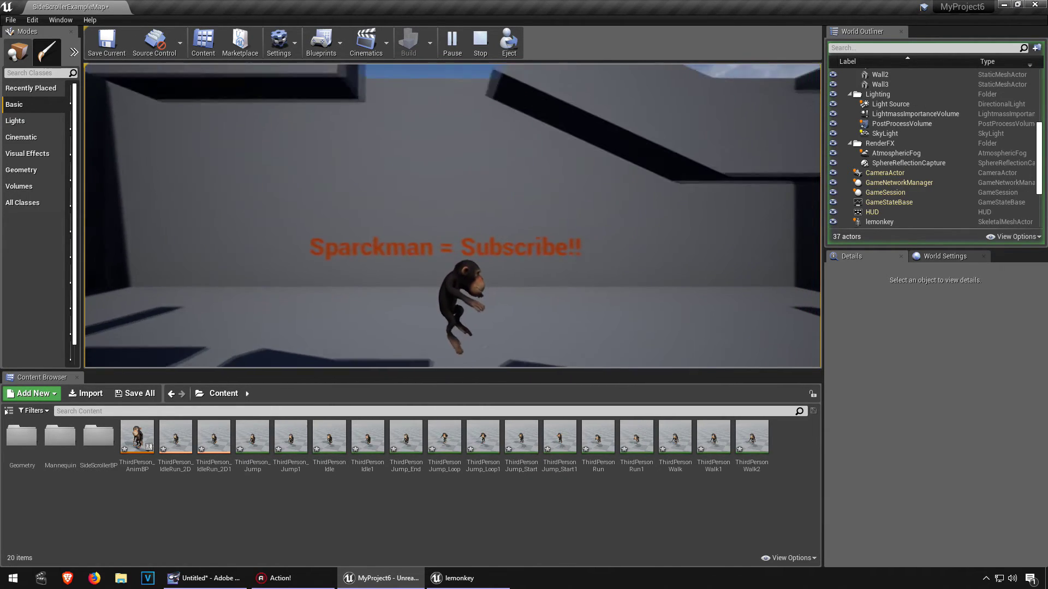
key("space")
key("a")
key("space")
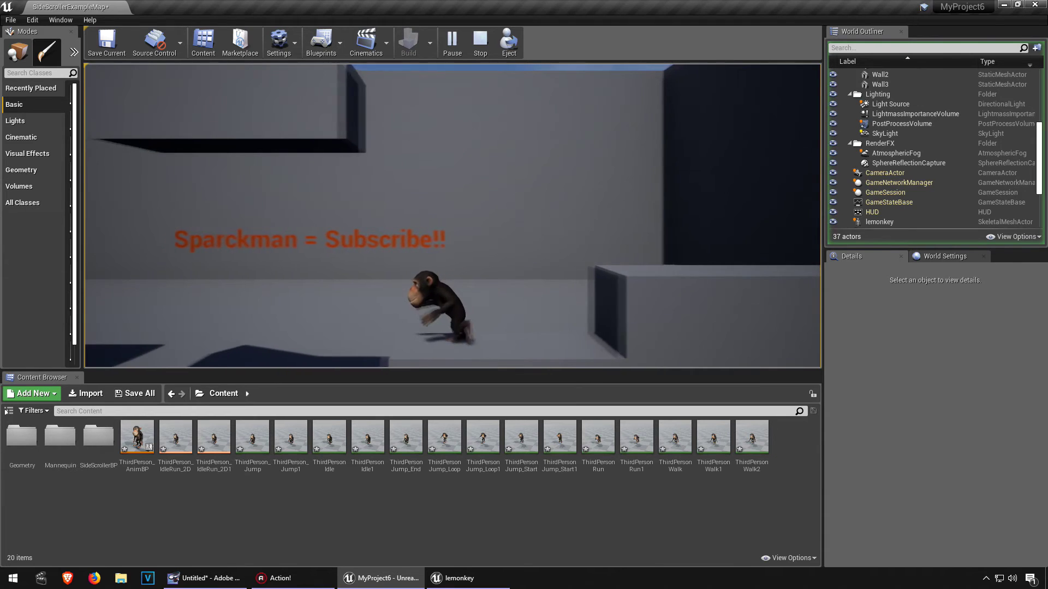
key("space")
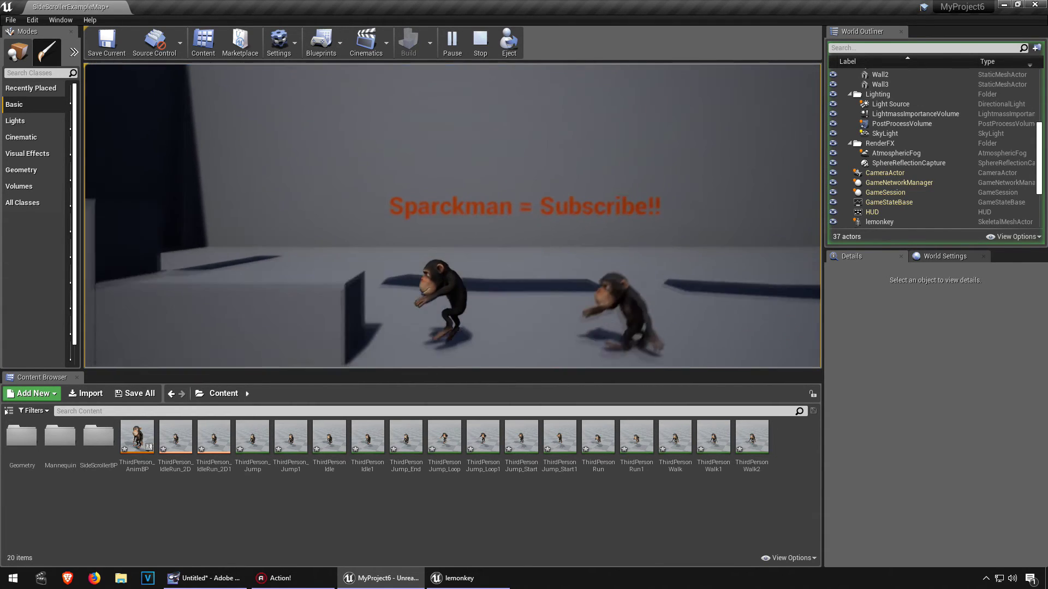